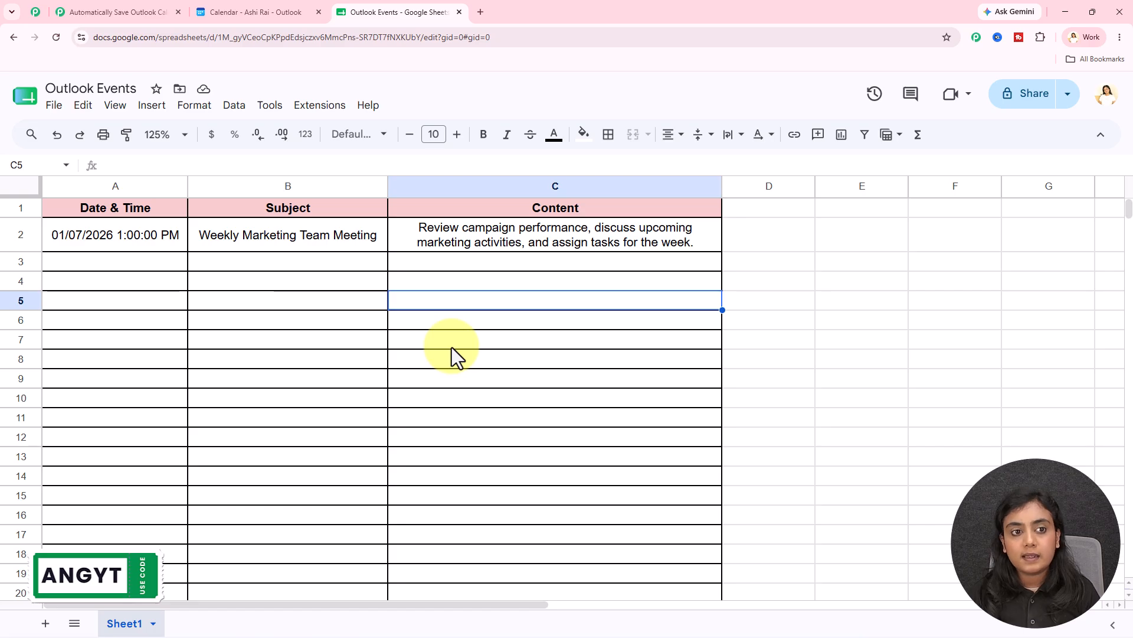
# - Review the Outlook calendar, the Outlook Events sheet and the Pabbly Connect workflow that links them
pyautogui.click(234, 8)
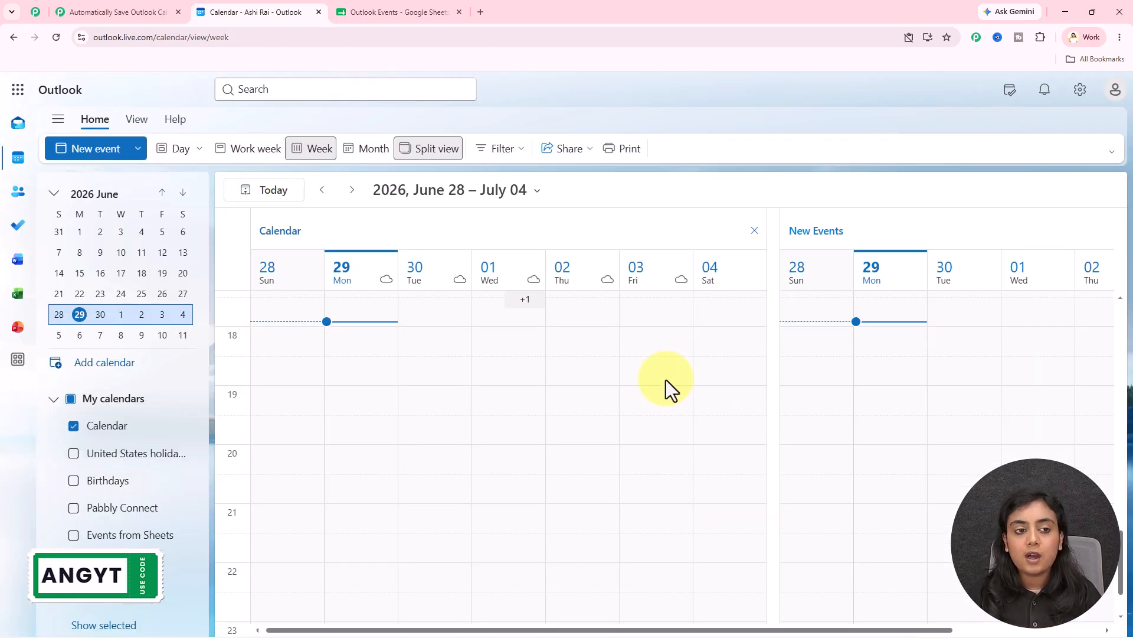
pyautogui.click(363, 11)
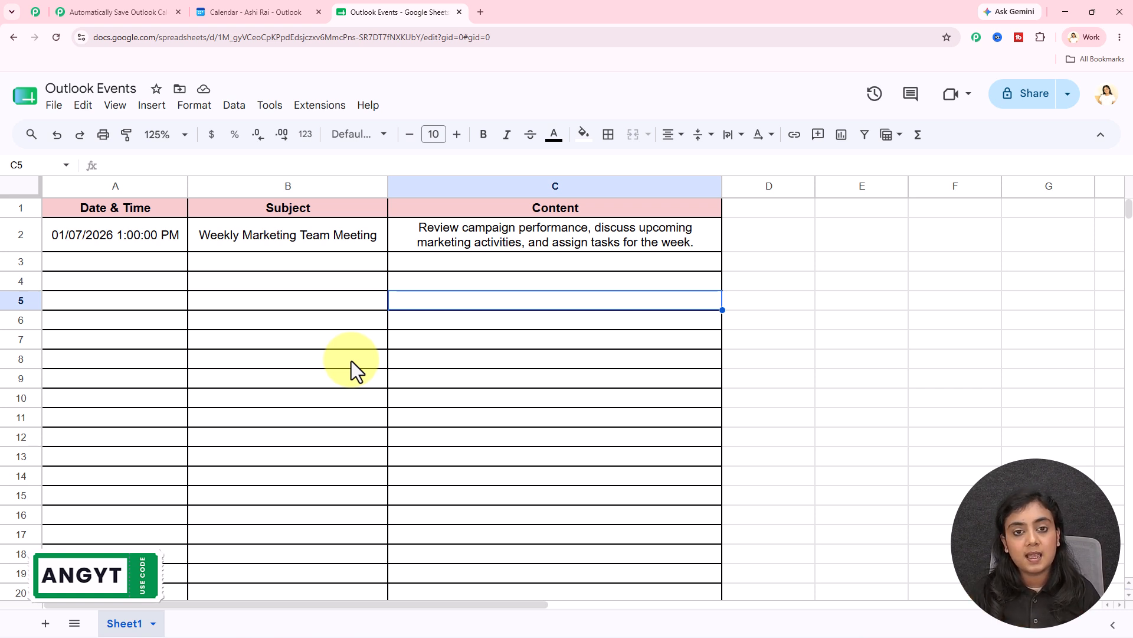
pyautogui.click(94, 13)
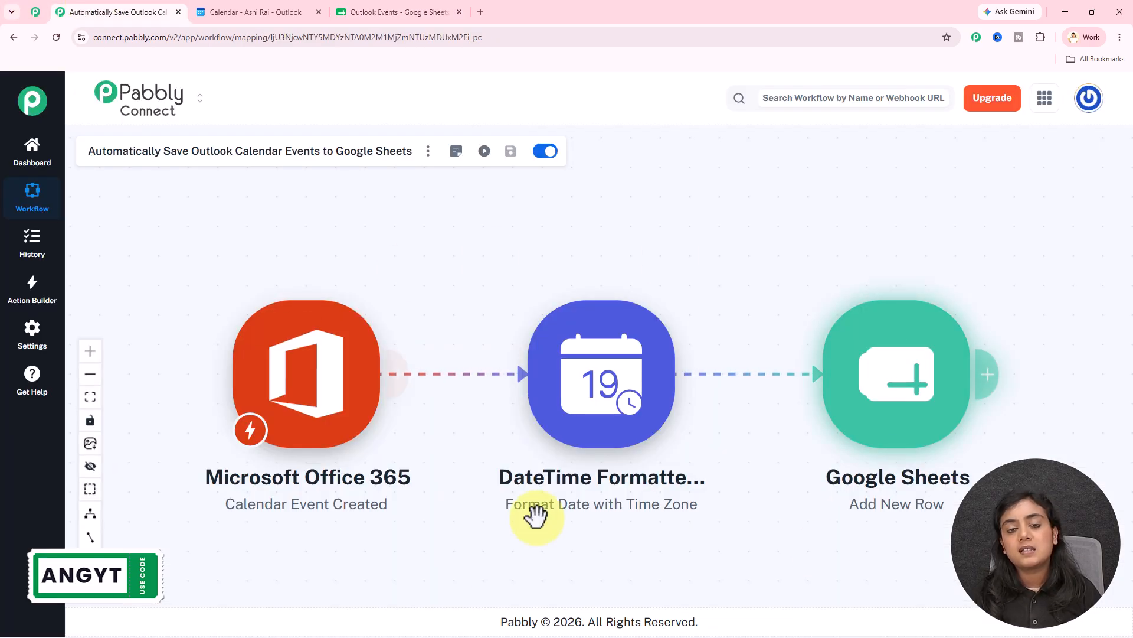
# - Create the Outlook calendar event "Product Sprint Planning" for 2026-07-04, 10:00 to 14:00, with the sprint planning description, and save it
pyautogui.click(278, 10)
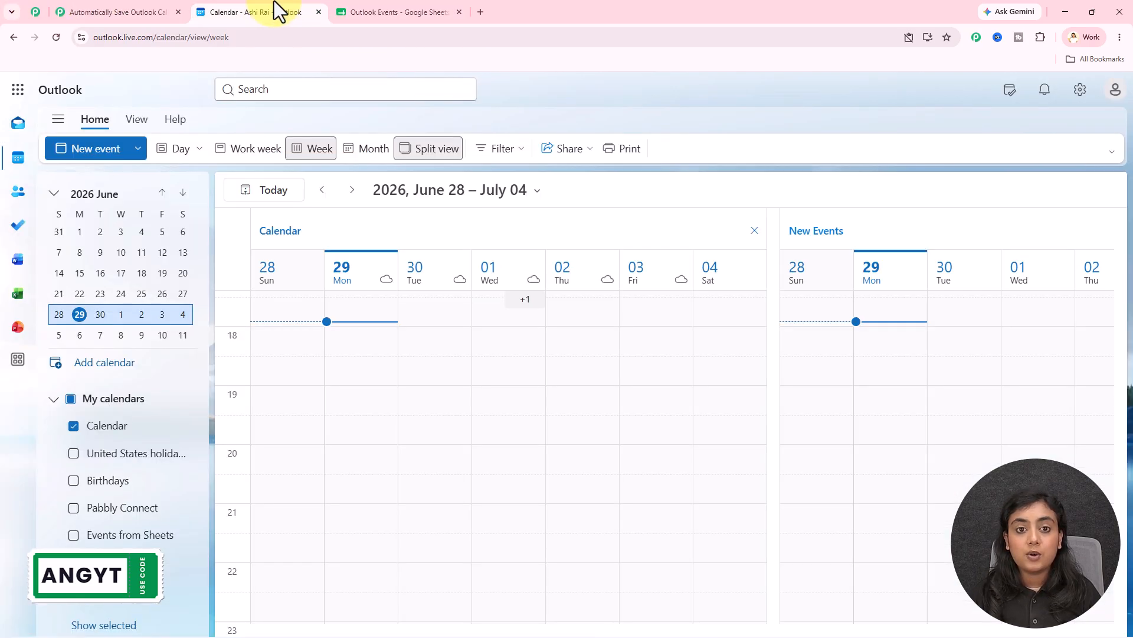
pyautogui.click(94, 151)
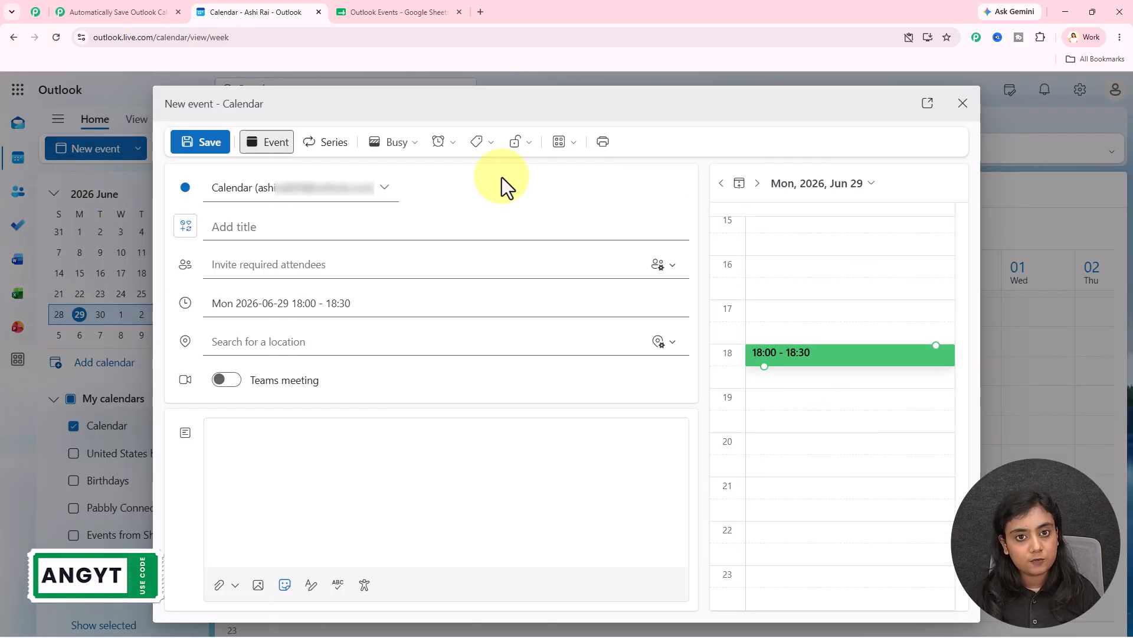
pyautogui.click(420, 11)
pyautogui.click(290, 11)
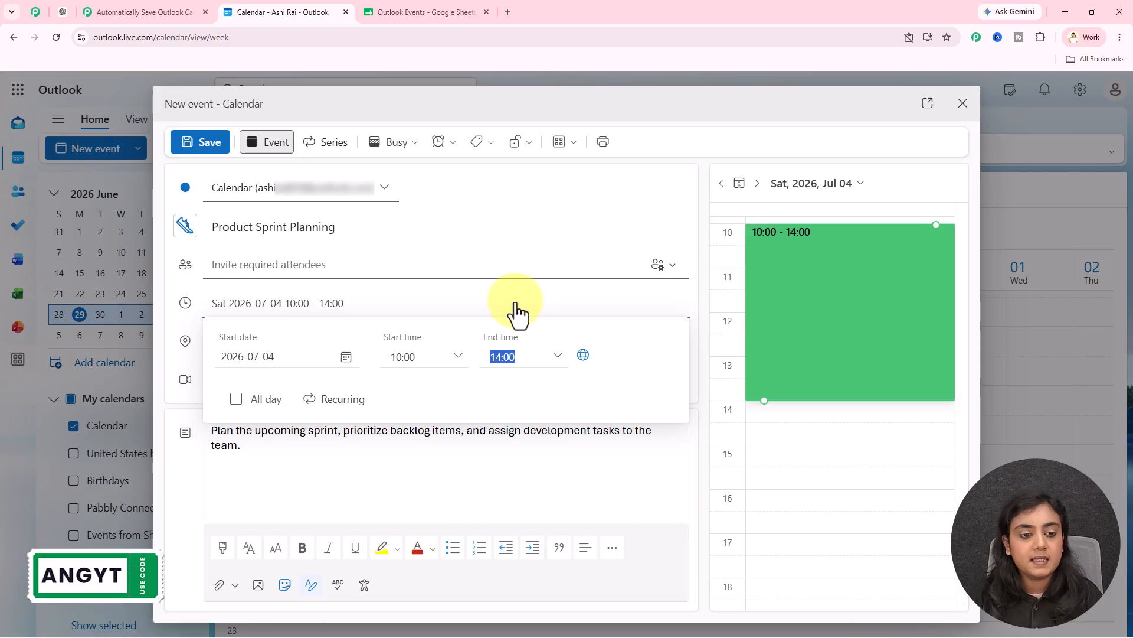
pyautogui.click(434, 225)
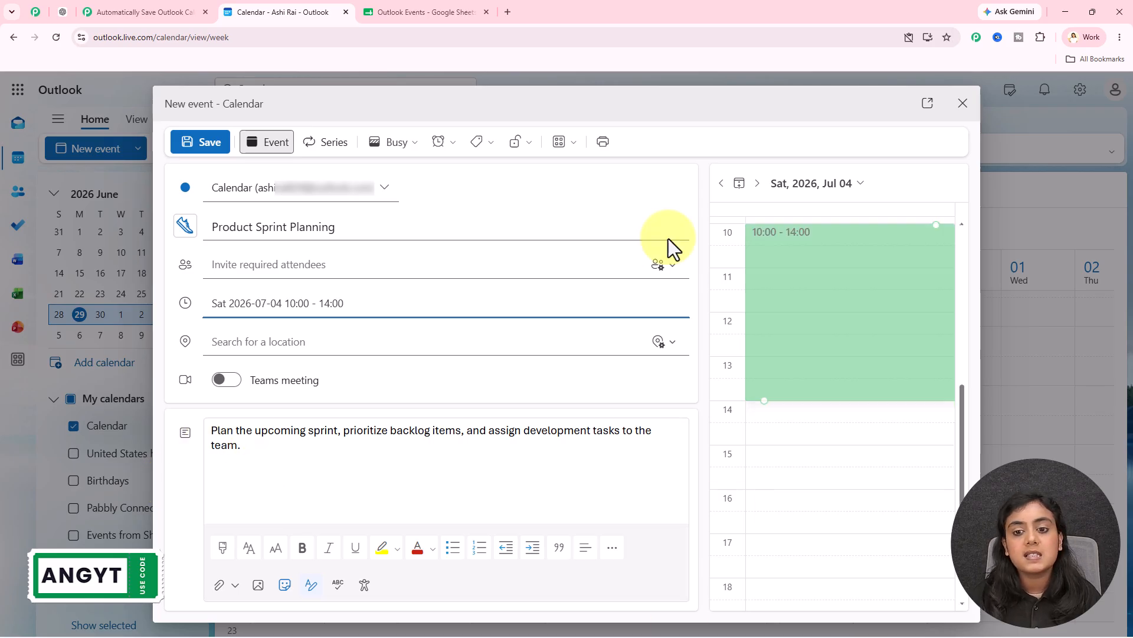
pyautogui.click(206, 170)
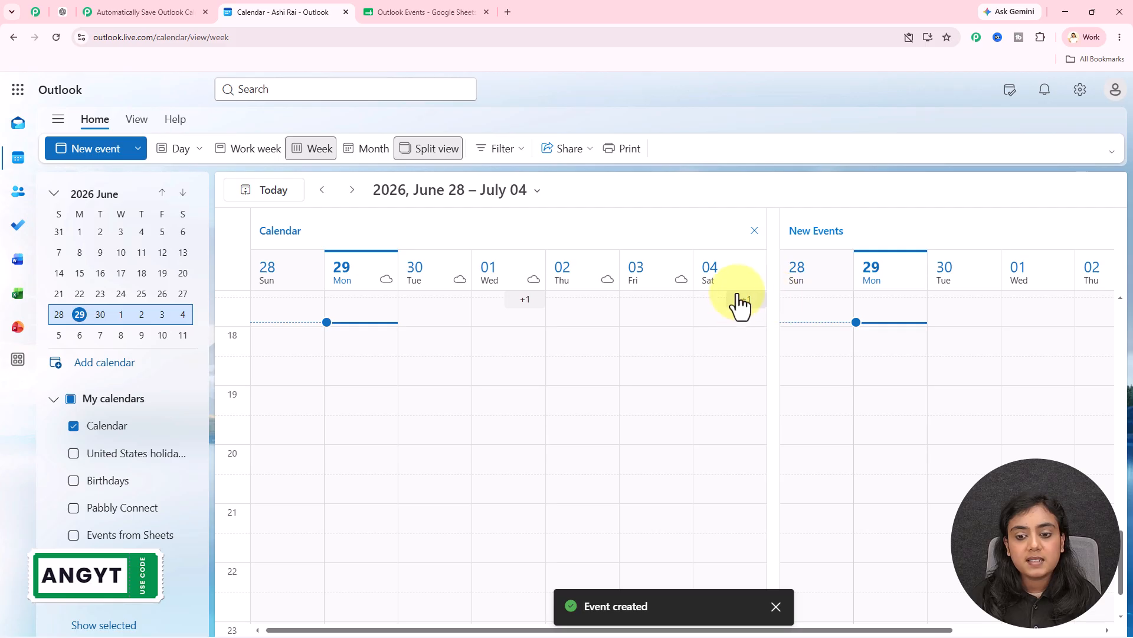
# - Check the date and time, subject and content of the Product Sprint Planning row in the Outlook Events sheet
pyautogui.click(420, 12)
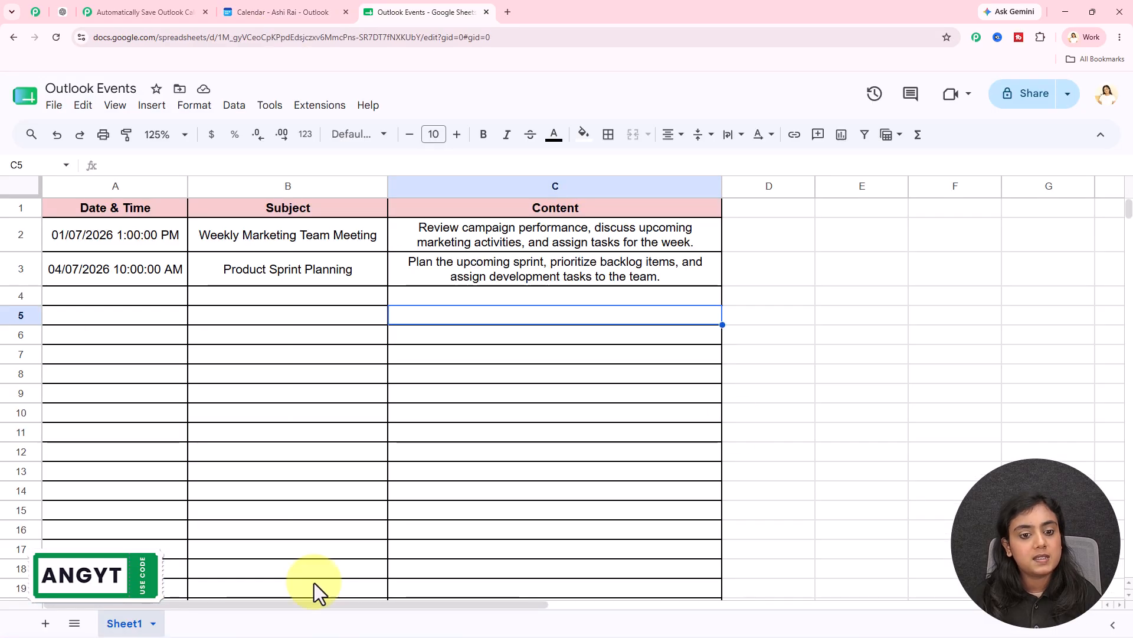
pyautogui.moveTo(144, 282); pyautogui.dragTo(650, 276)
pyautogui.click(582, 417)
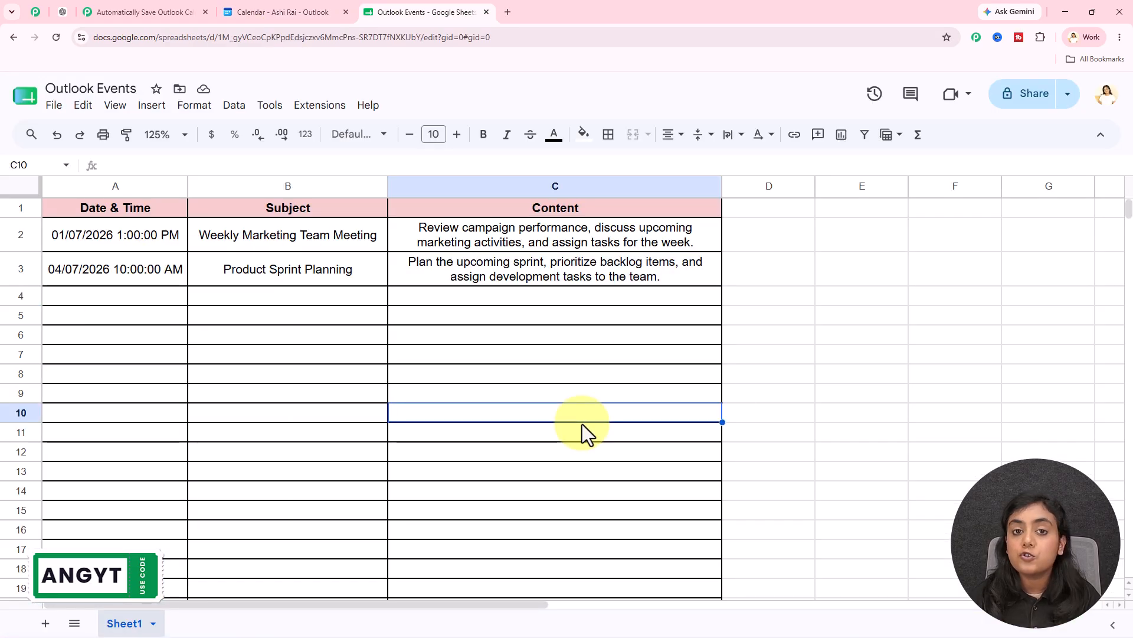
pyautogui.click(108, 273)
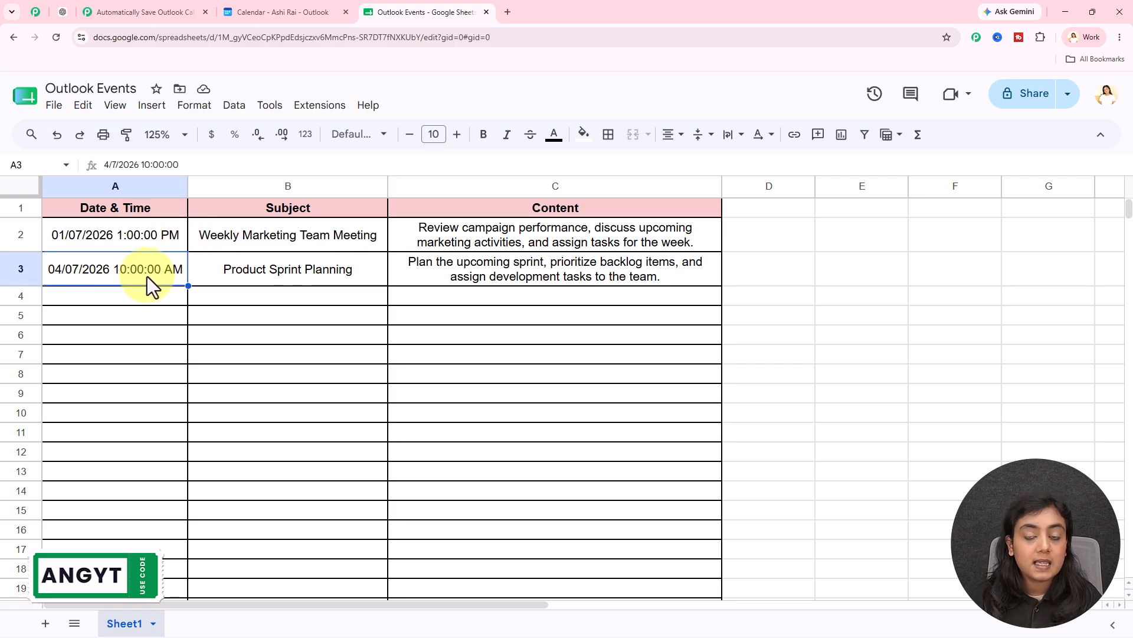
pyautogui.click(295, 277)
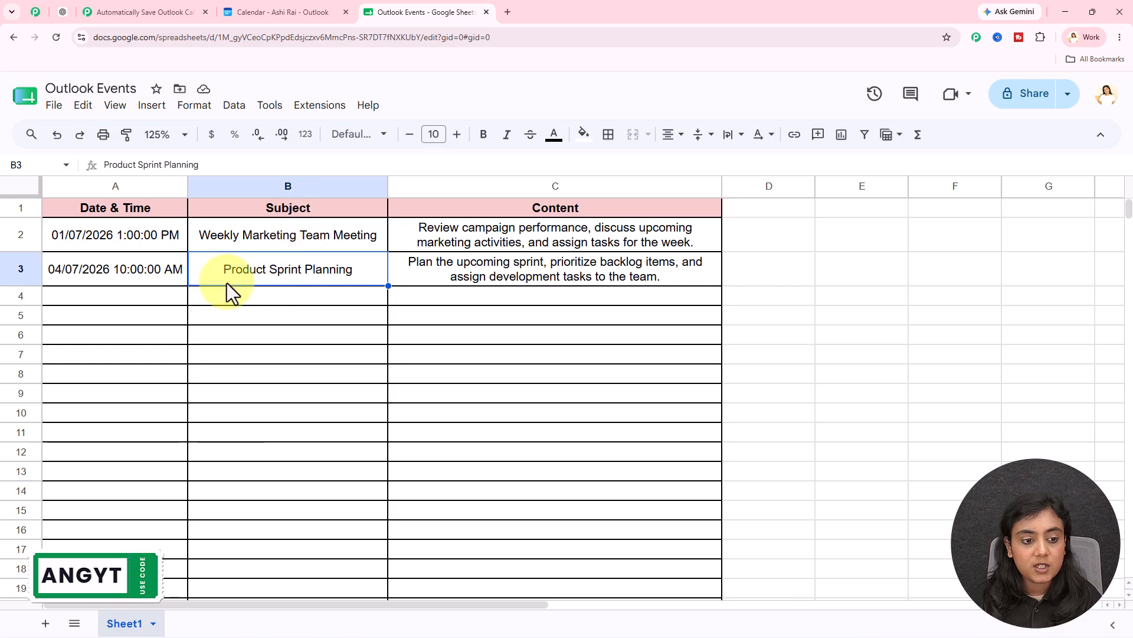
pyautogui.click(588, 278)
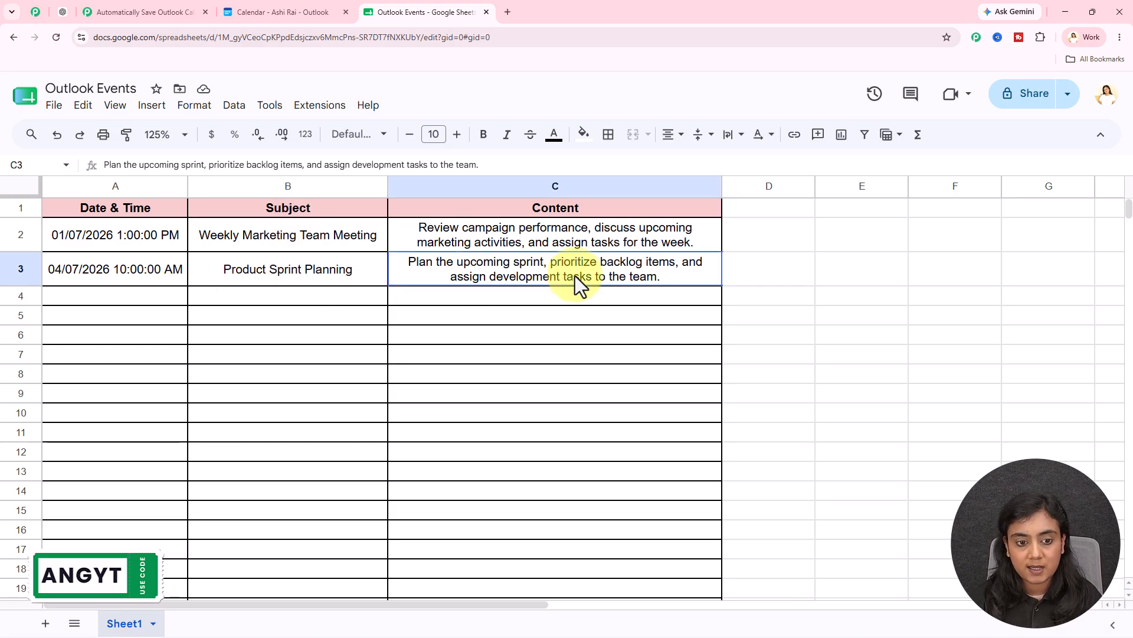
pyautogui.moveTo(595, 277); pyautogui.dragTo(98, 275)
pyautogui.click(136, 354)
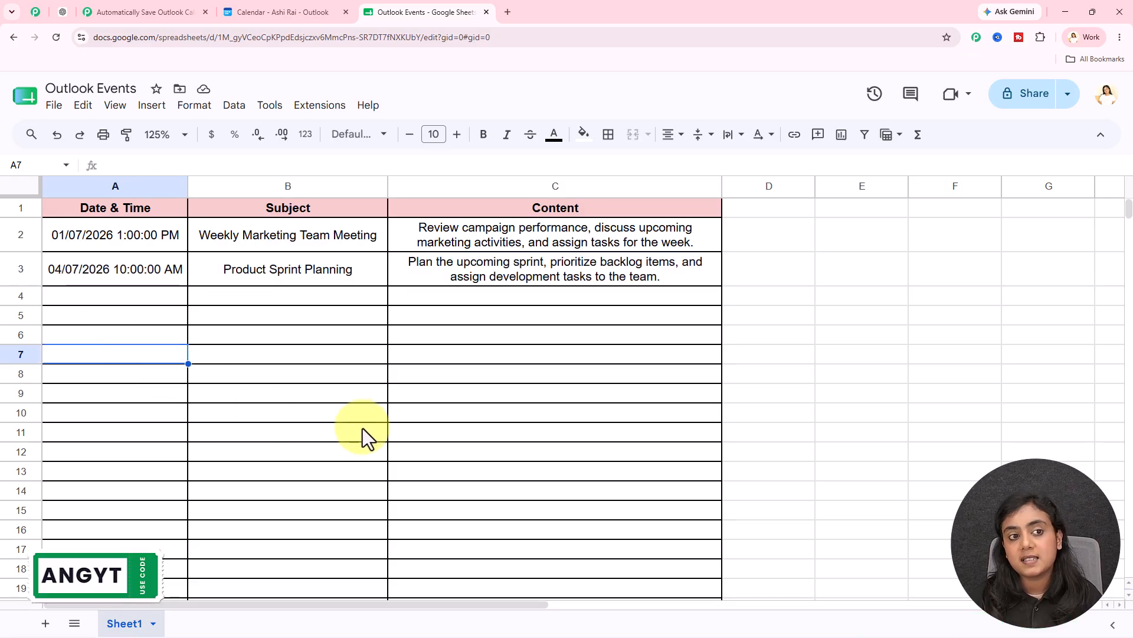
# - Examine the tasks, prices and features of the Pabbly Connect one-time plans, and close the pricing and home pages
pyautogui.click(118, 12)
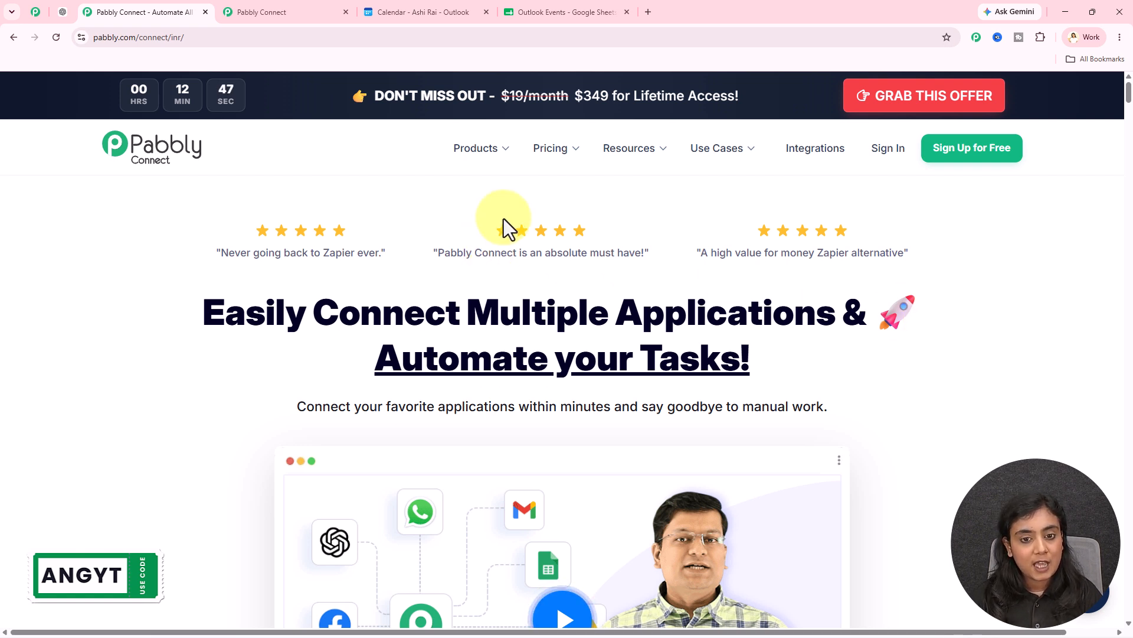
pyautogui.moveTo(560, 165)
pyautogui.click(553, 264)
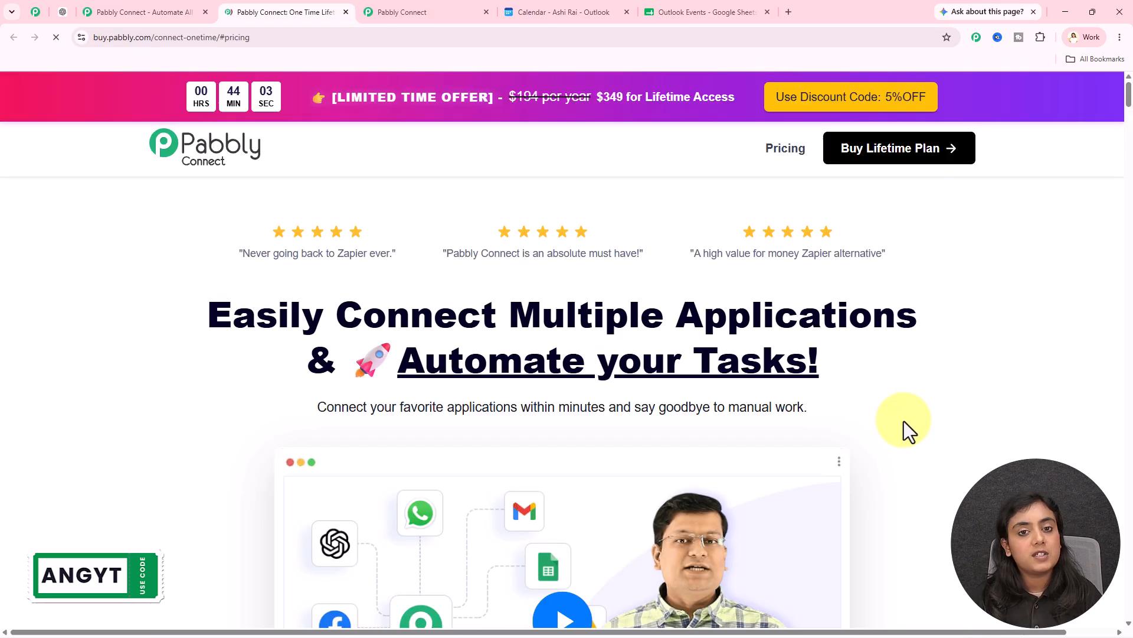
pyautogui.scroll(-2, 530, 297)
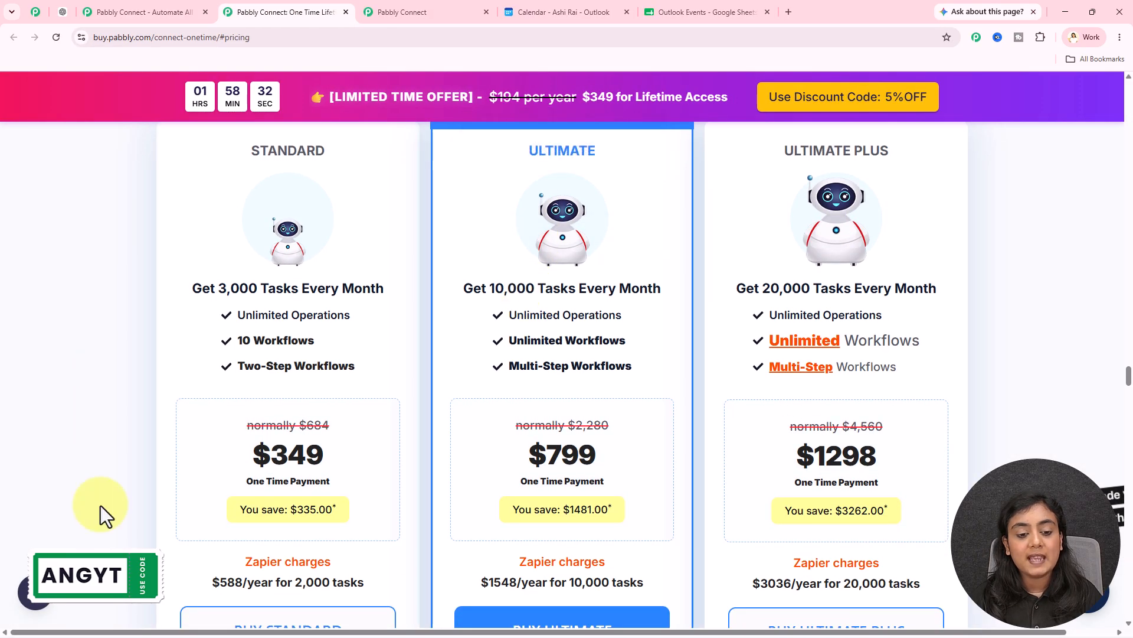
pyautogui.scroll(-1, 1027, 373)
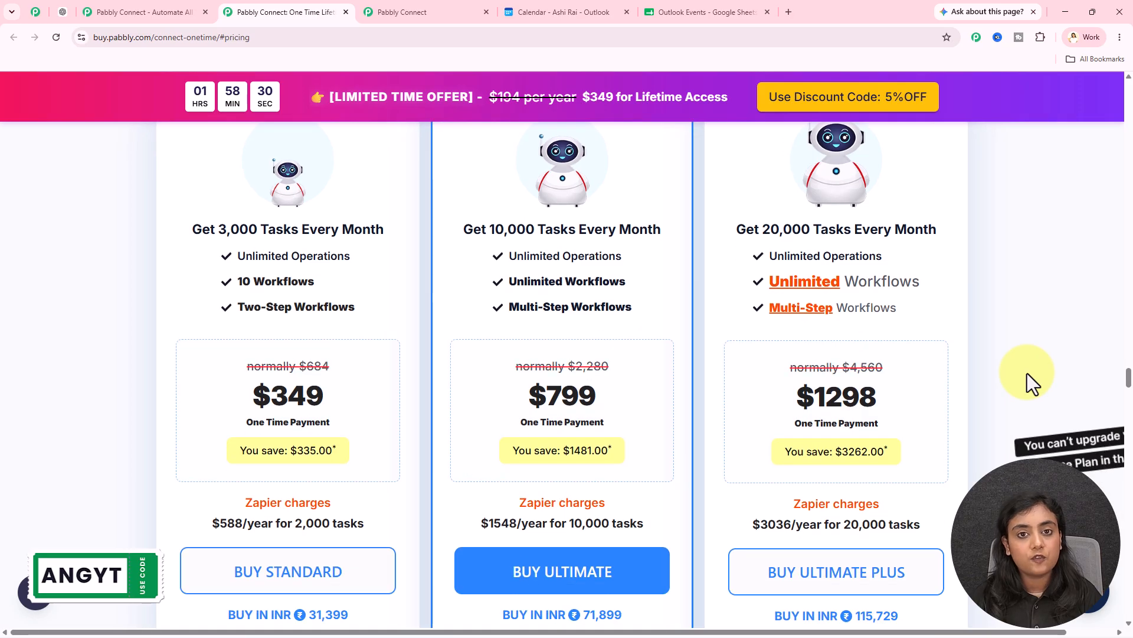
pyautogui.scroll(2, 1027, 373)
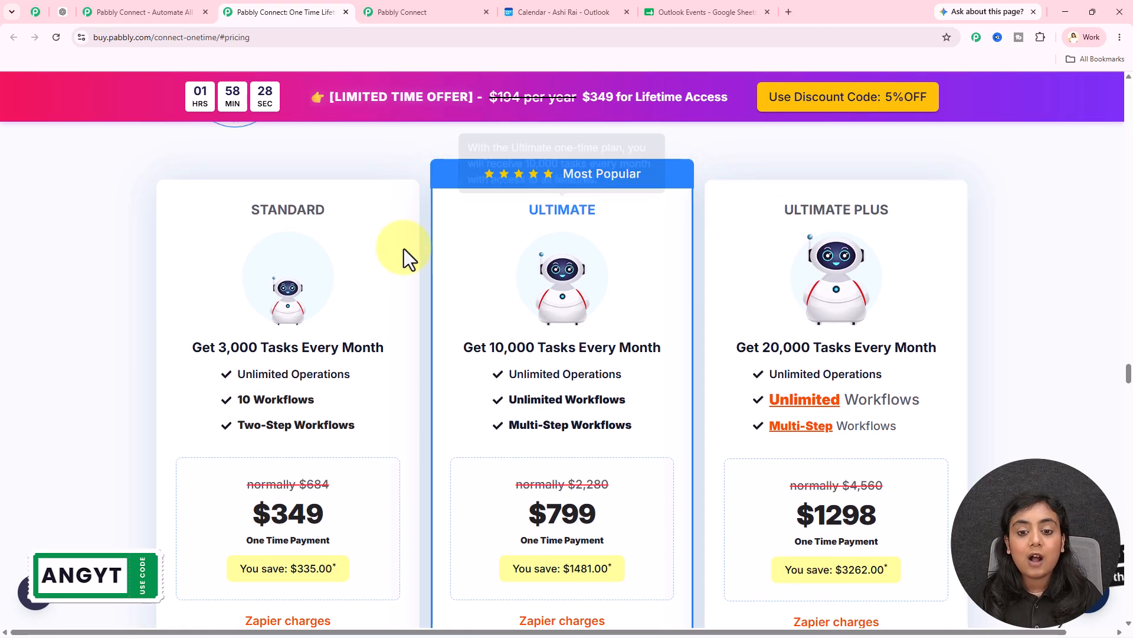
pyautogui.moveTo(791, 216)
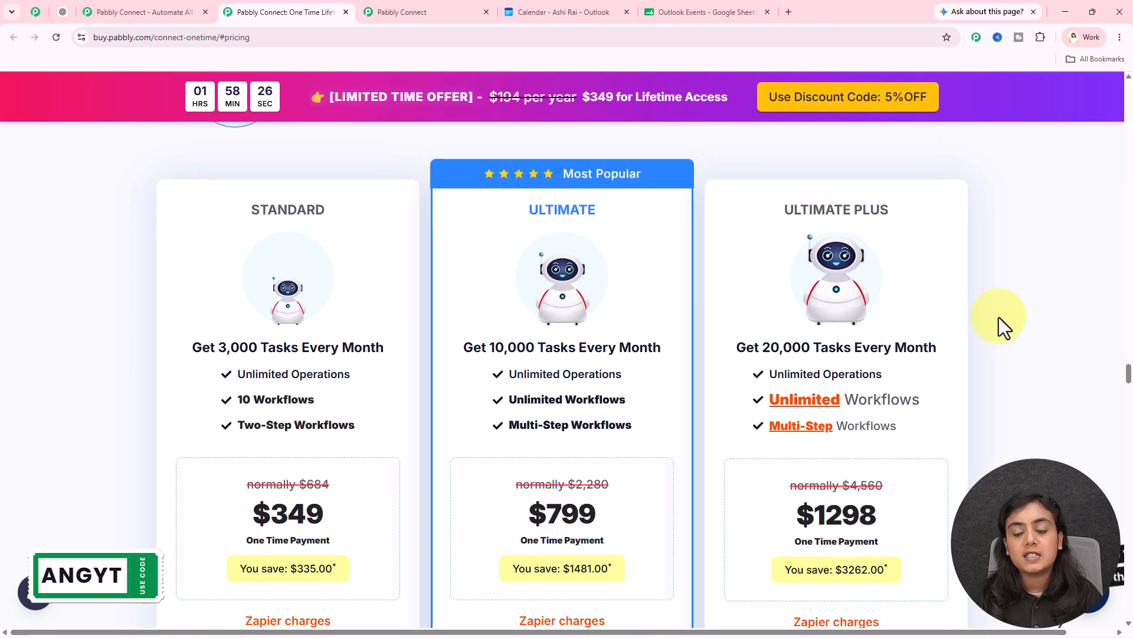
pyautogui.scroll(-3, 999, 322)
pyautogui.scroll(-1, 999, 317)
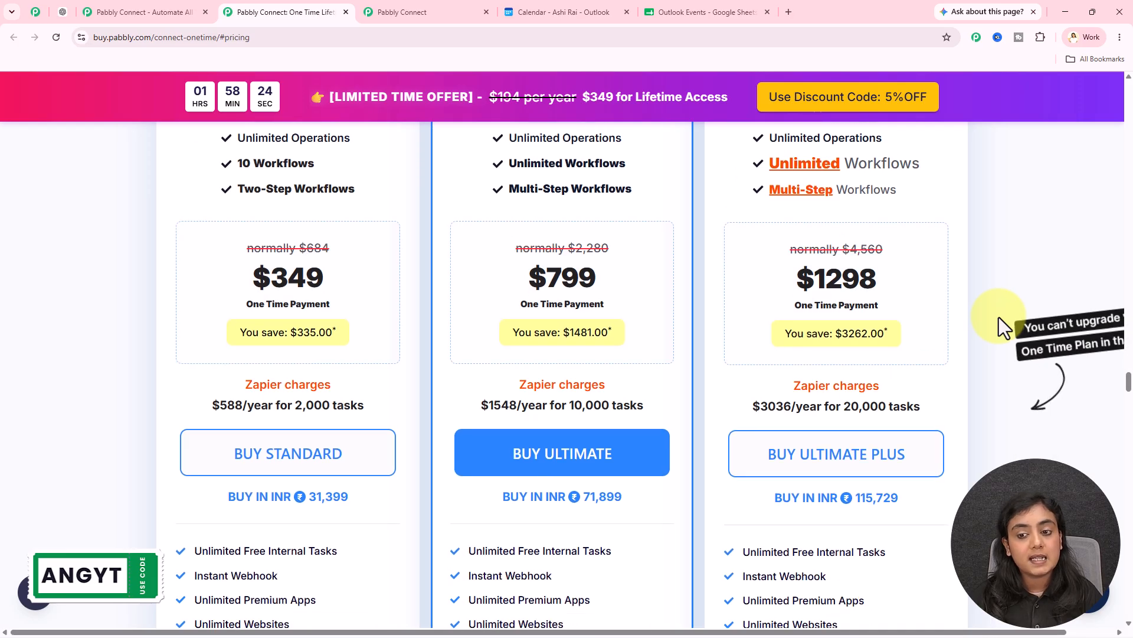
pyautogui.scroll(2, 998, 317)
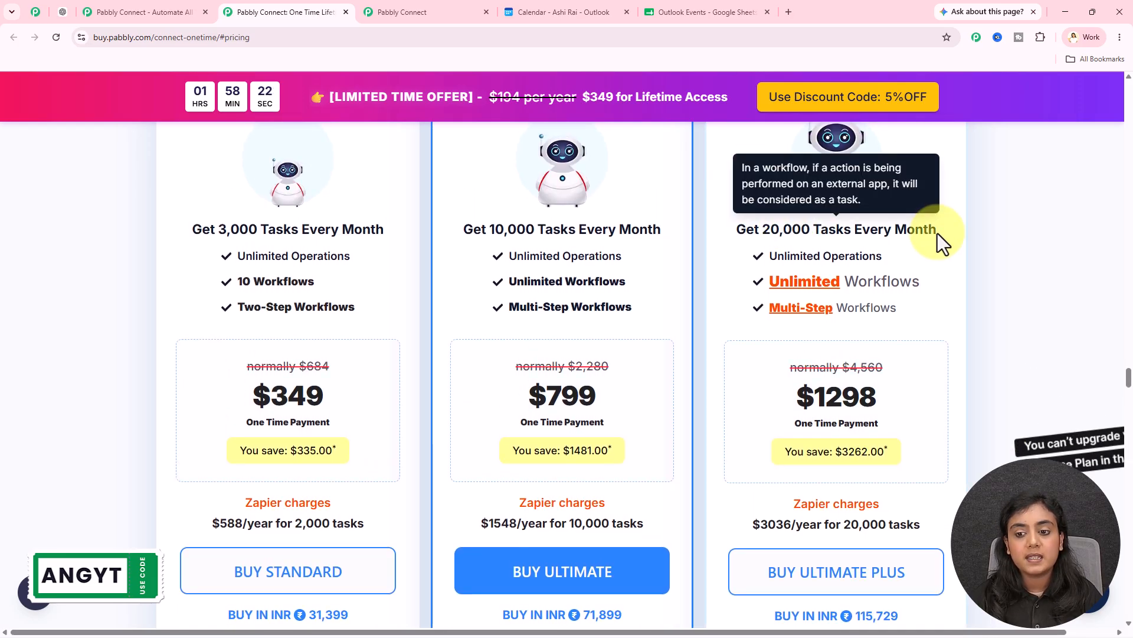
pyautogui.scroll(-5, 960, 281)
pyautogui.scroll(-4, 960, 277)
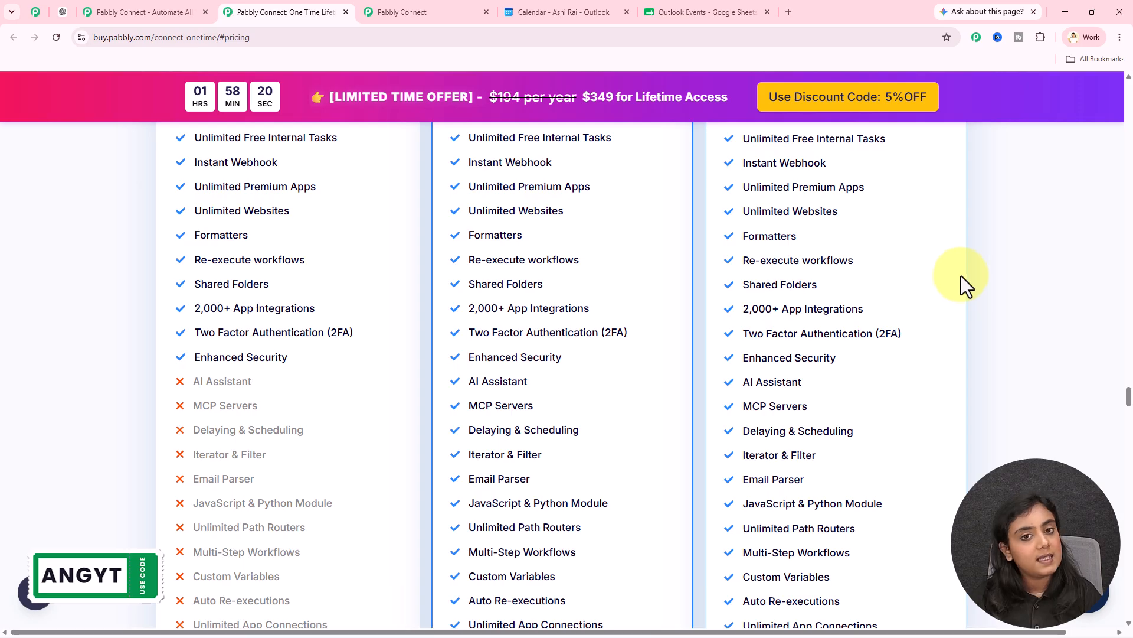
pyautogui.scroll(8, 961, 275)
pyautogui.scroll(1, 957, 272)
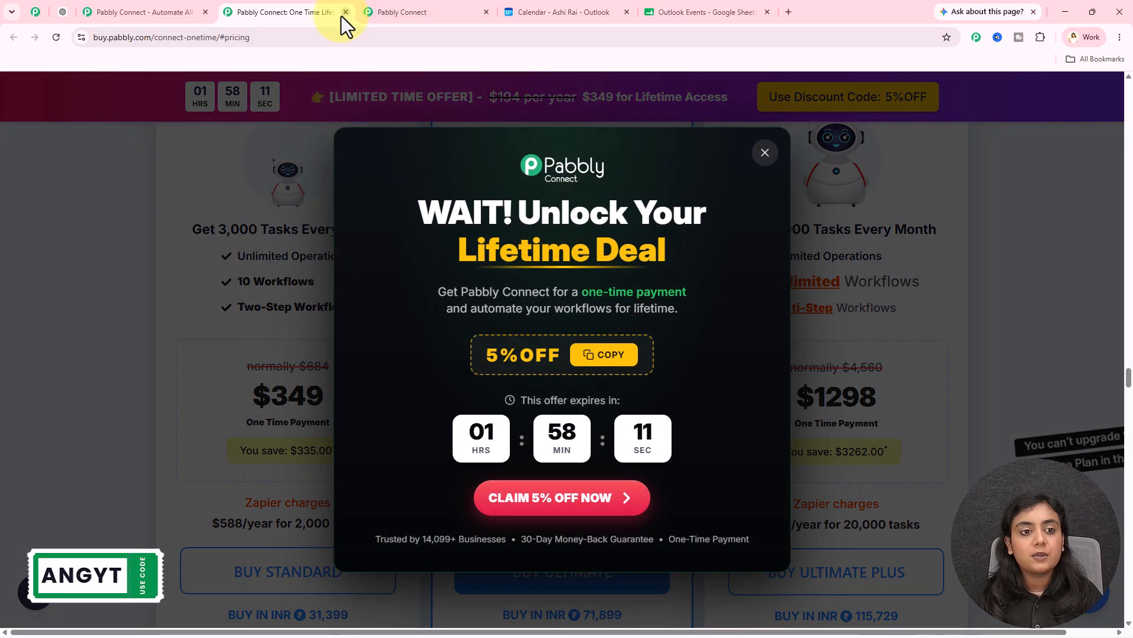
pyautogui.click(343, 13)
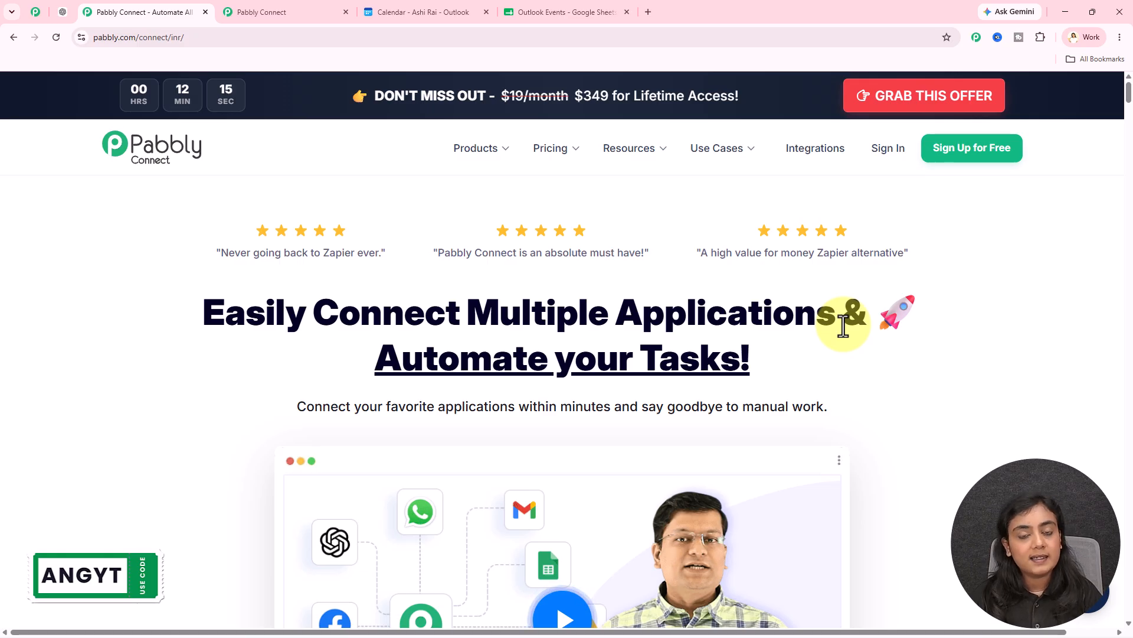
pyautogui.click(205, 12)
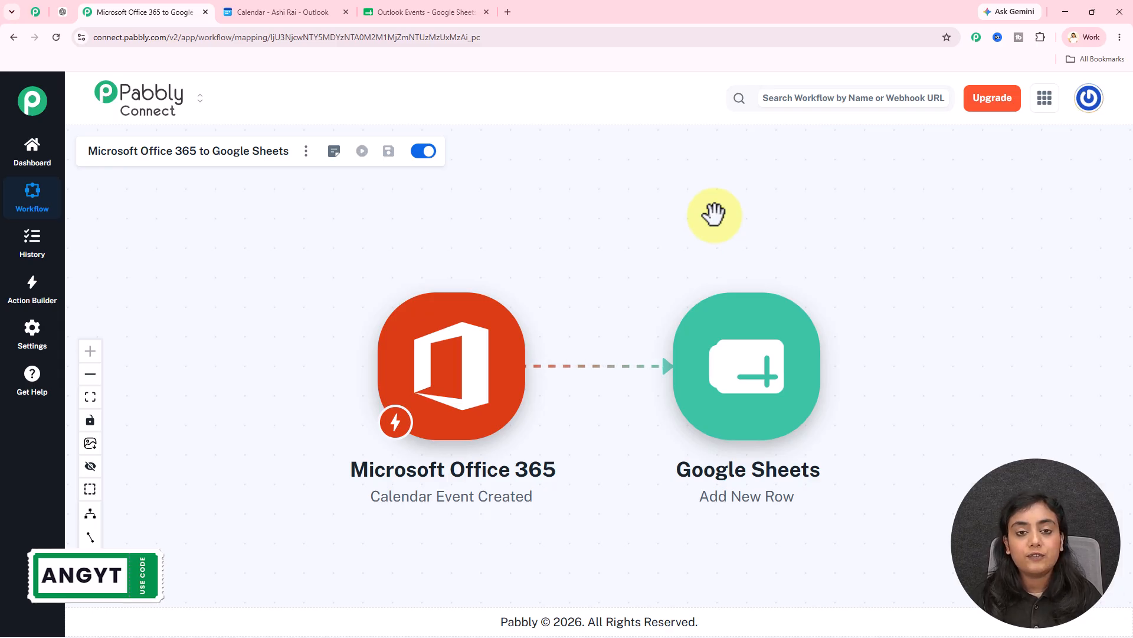
# - Add a new Microsoft Office 365 connection to the Calendar Event Created trigger and accept the requested Microsoft permissions
pyautogui.click(492, 380)
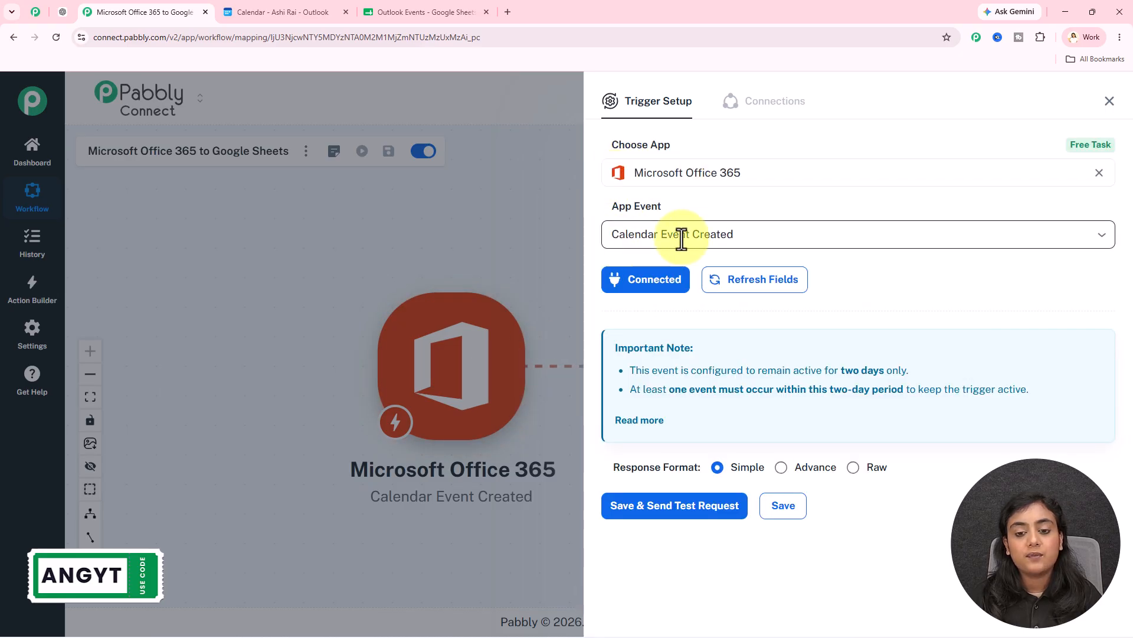
pyautogui.click(685, 283)
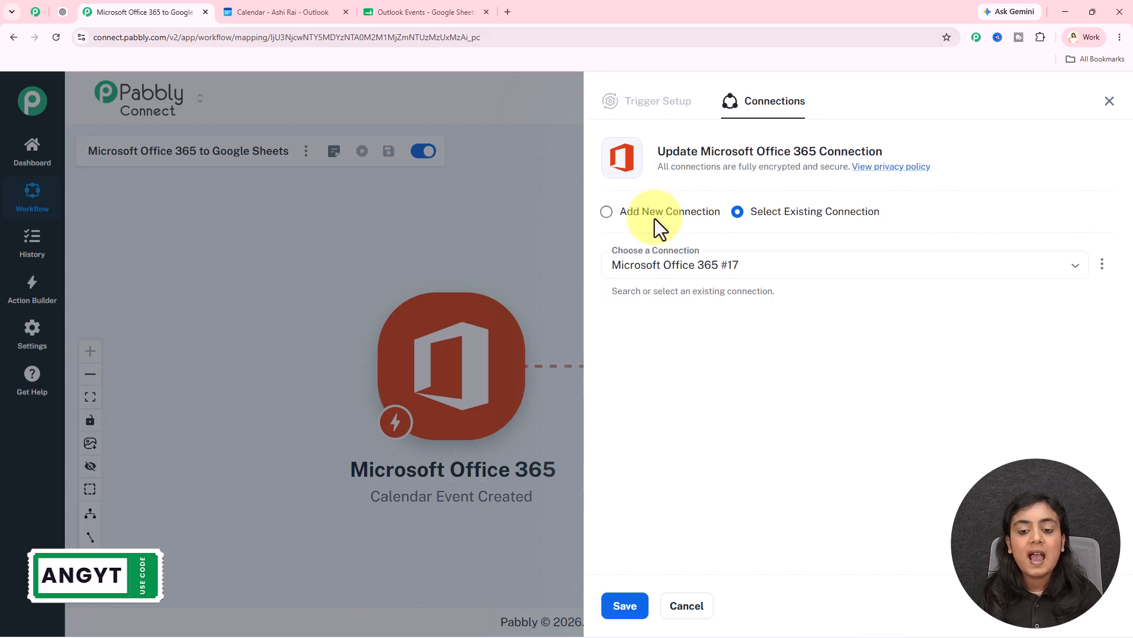
pyautogui.click(654, 216)
pyautogui.click(774, 352)
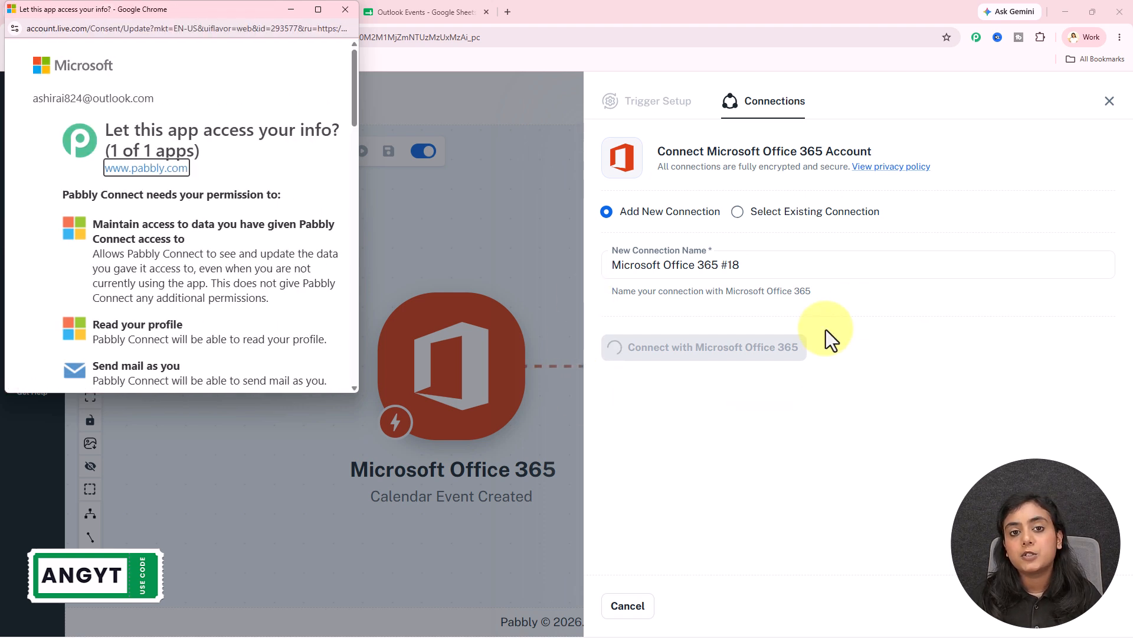
pyautogui.scroll(-10, 230, 273)
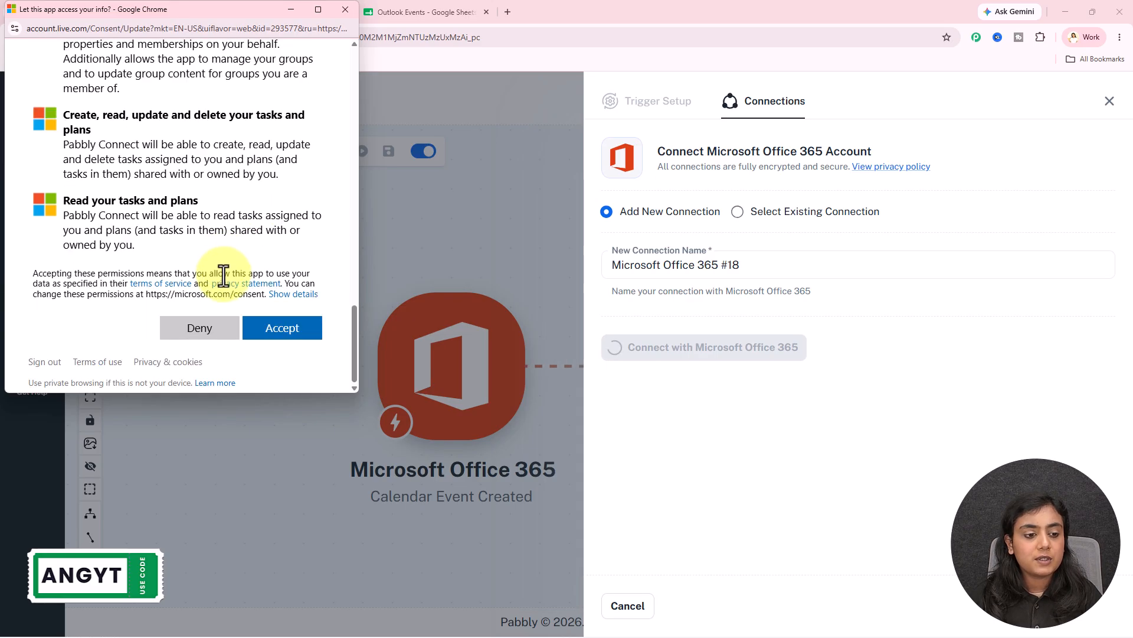
pyautogui.click(285, 330)
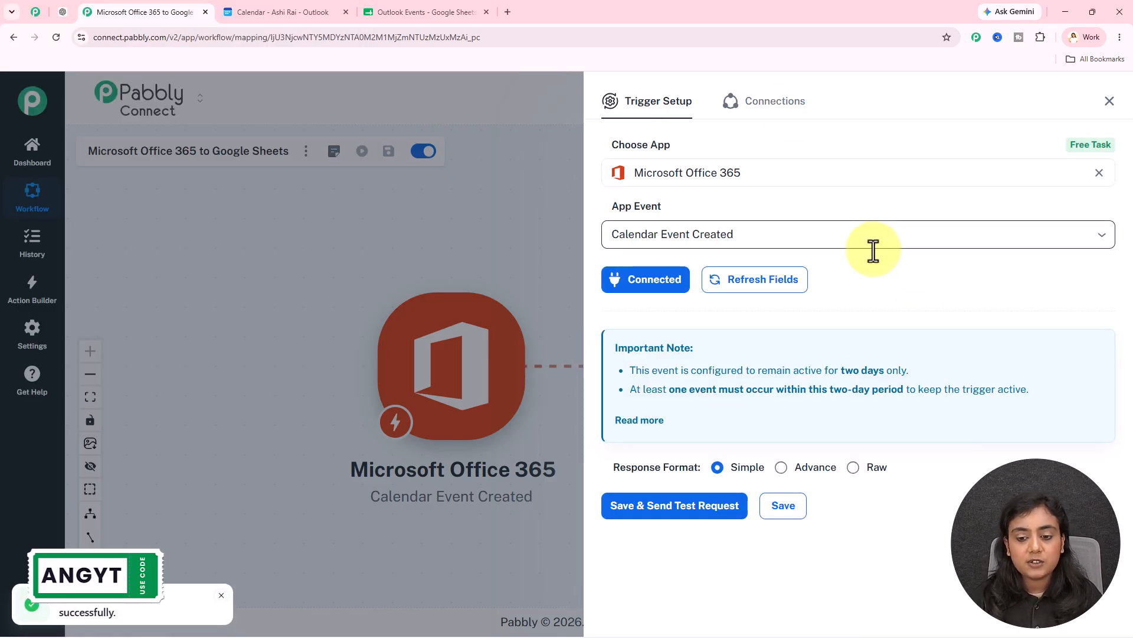
# - Send the trigger's test request and save the Outlook event "Sales Performance Review" for 2026-07-01, 10:30 to 16:30, with the monthly sales metrics description
pyautogui.click(633, 530)
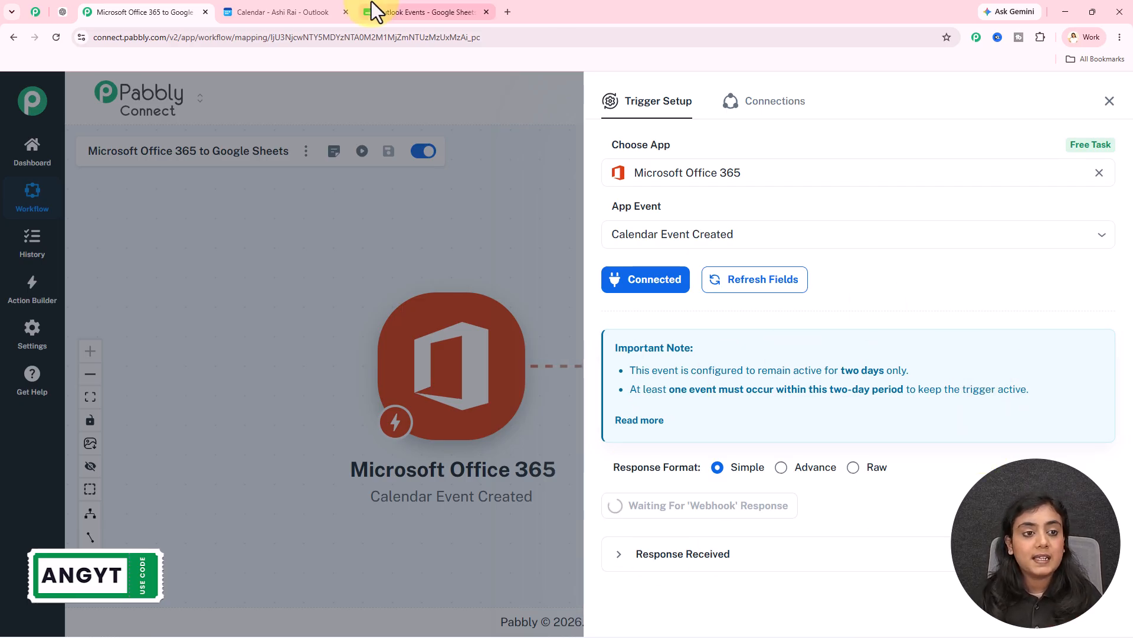
pyautogui.click(293, 9)
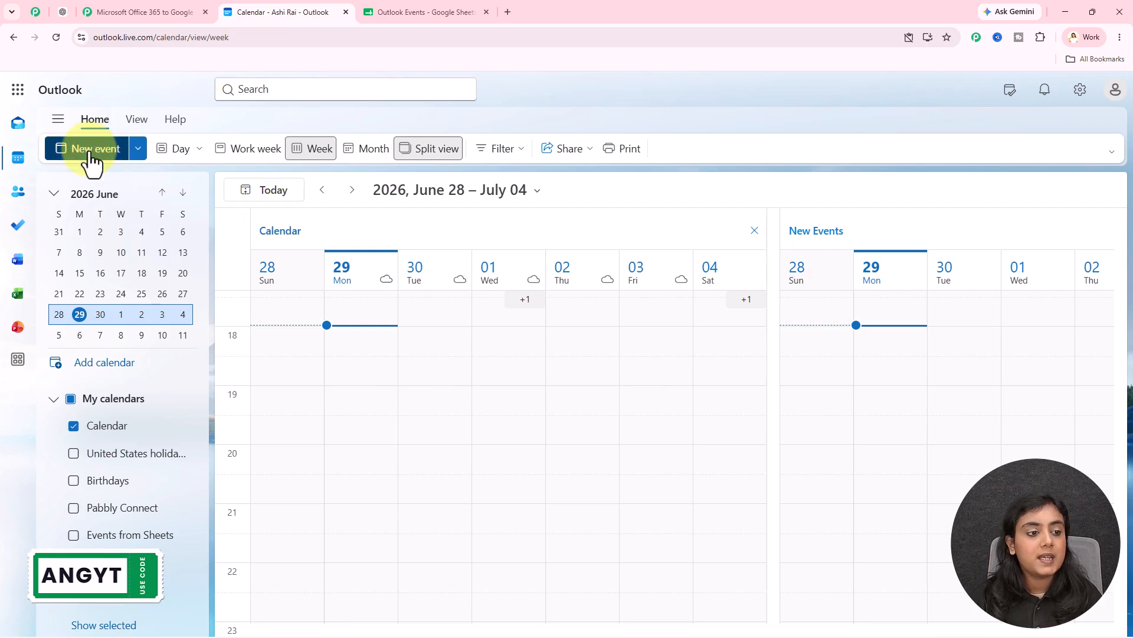
pyautogui.click(93, 152)
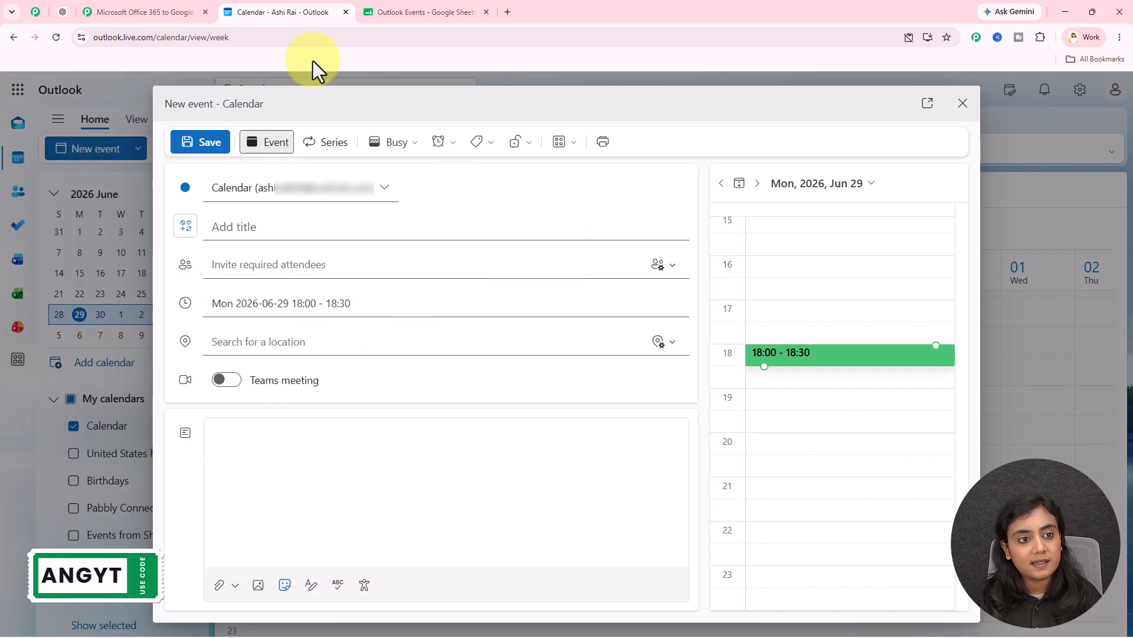
pyautogui.click(190, 10)
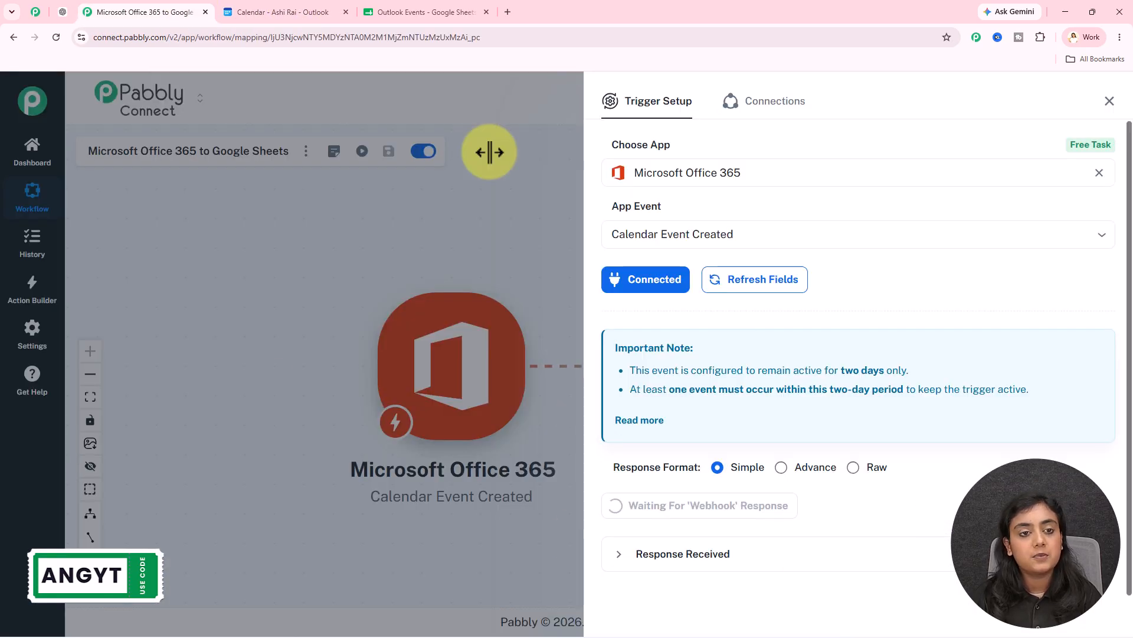
pyautogui.click(268, 15)
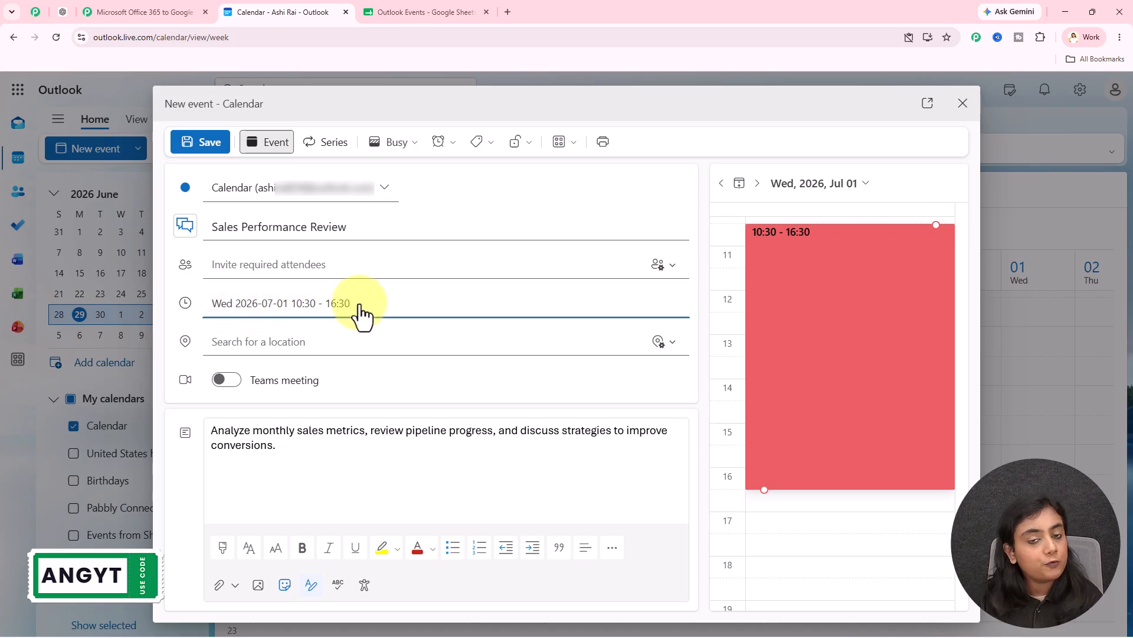
pyautogui.moveTo(304, 450); pyautogui.dragTo(198, 440)
pyautogui.click(305, 453)
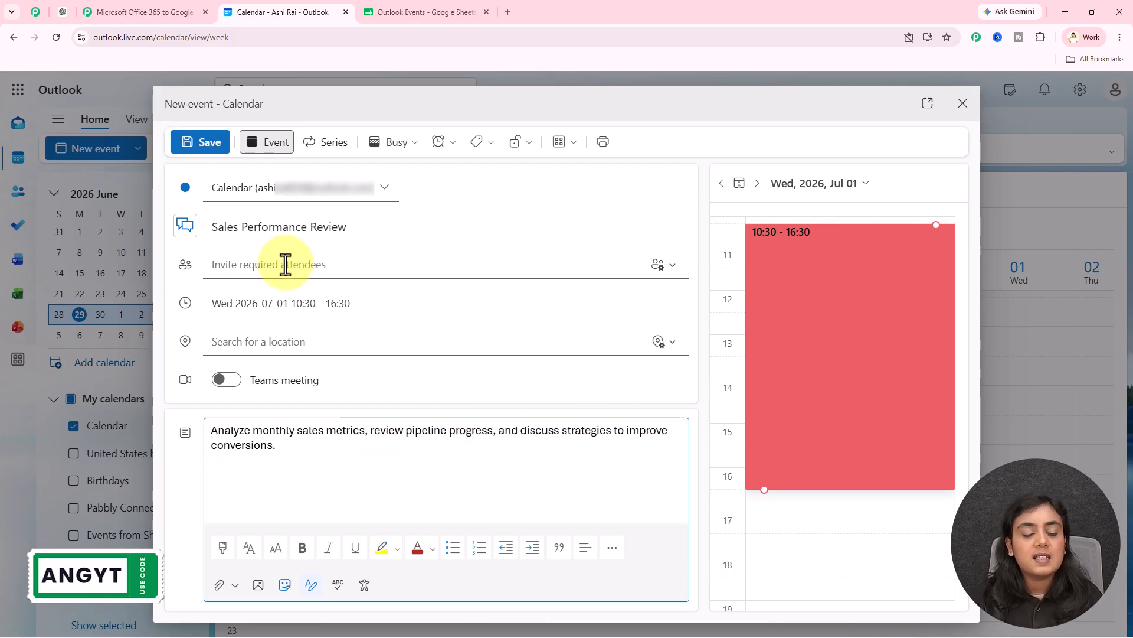
pyautogui.click(212, 144)
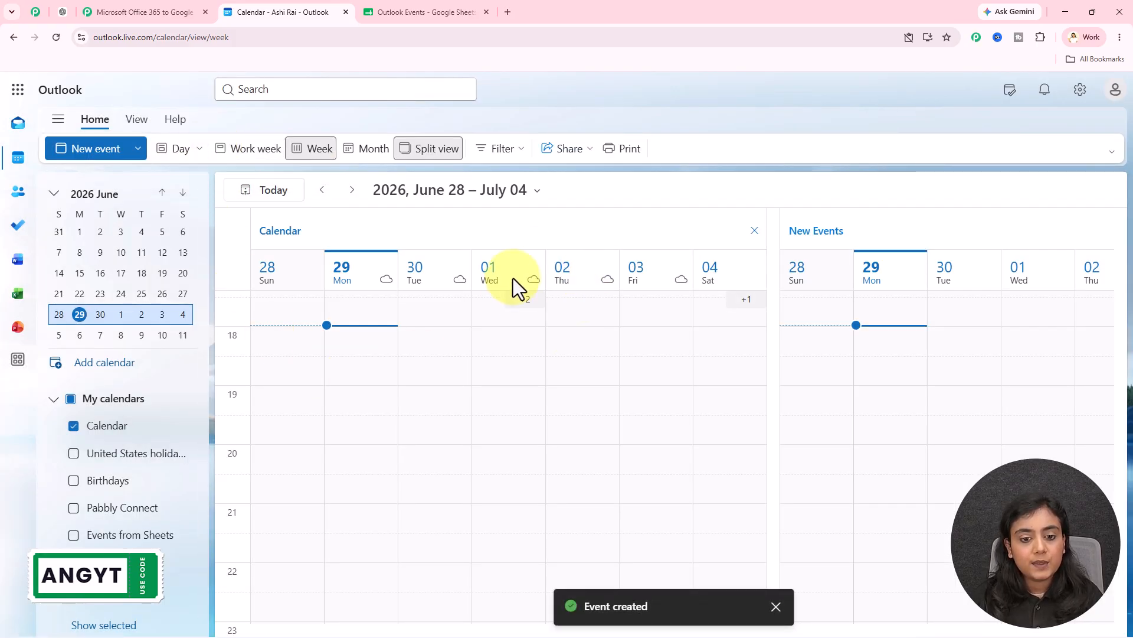
# - Check the Sales Performance Review event on Wednesday, July 1 in the Outlook week calendar
pyautogui.click(526, 299)
pyautogui.click(510, 370)
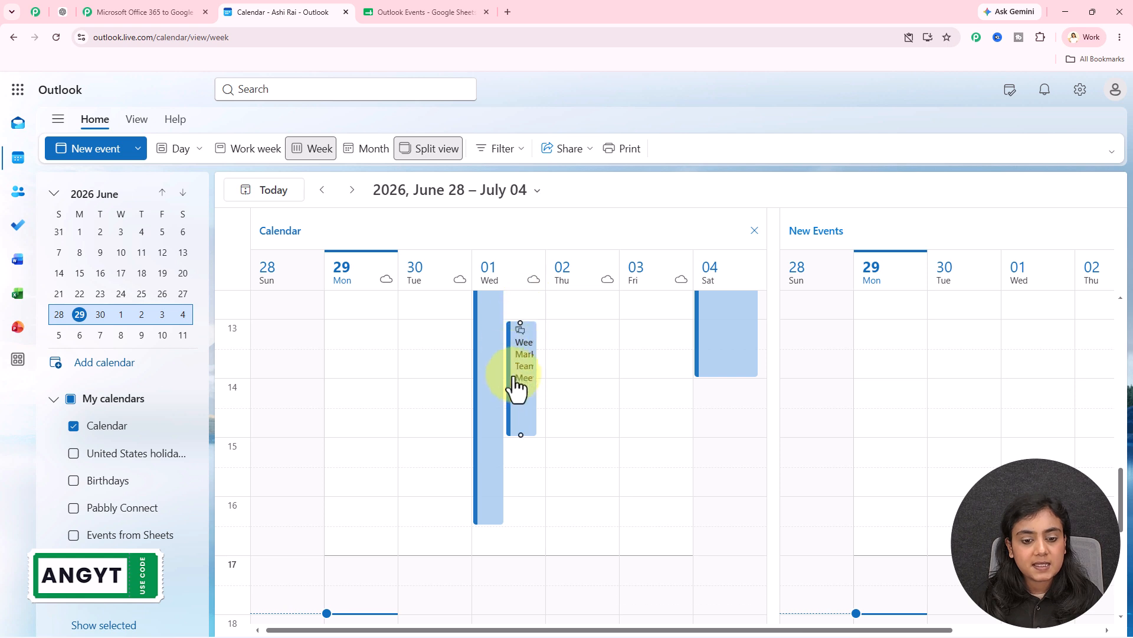
pyautogui.scroll(2, 519, 390)
pyautogui.click(496, 336)
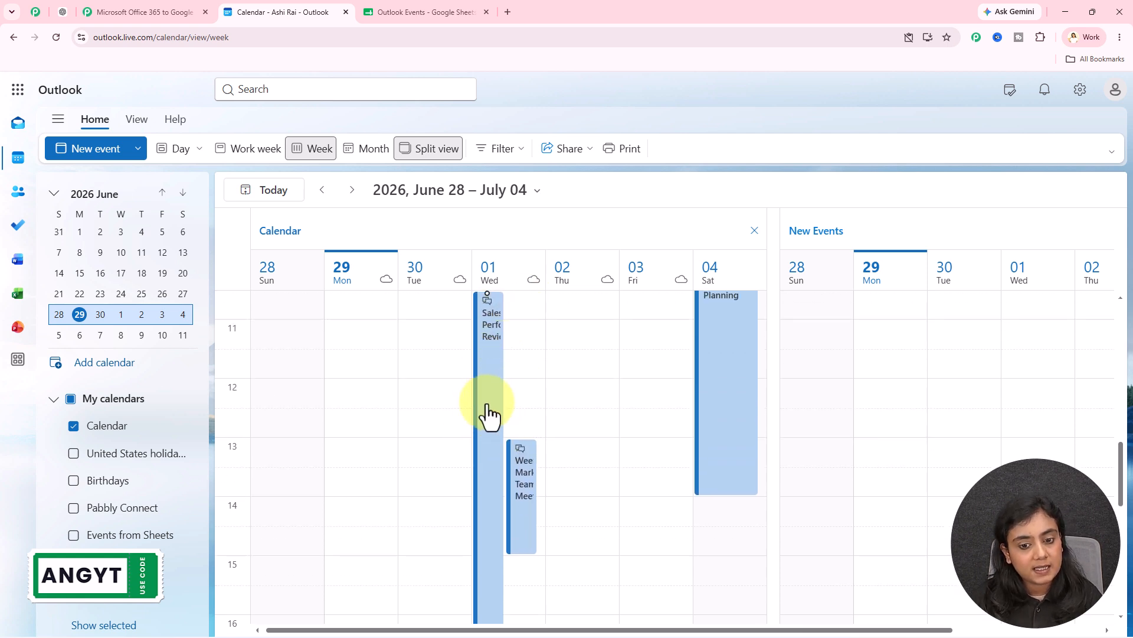
pyautogui.click(530, 313)
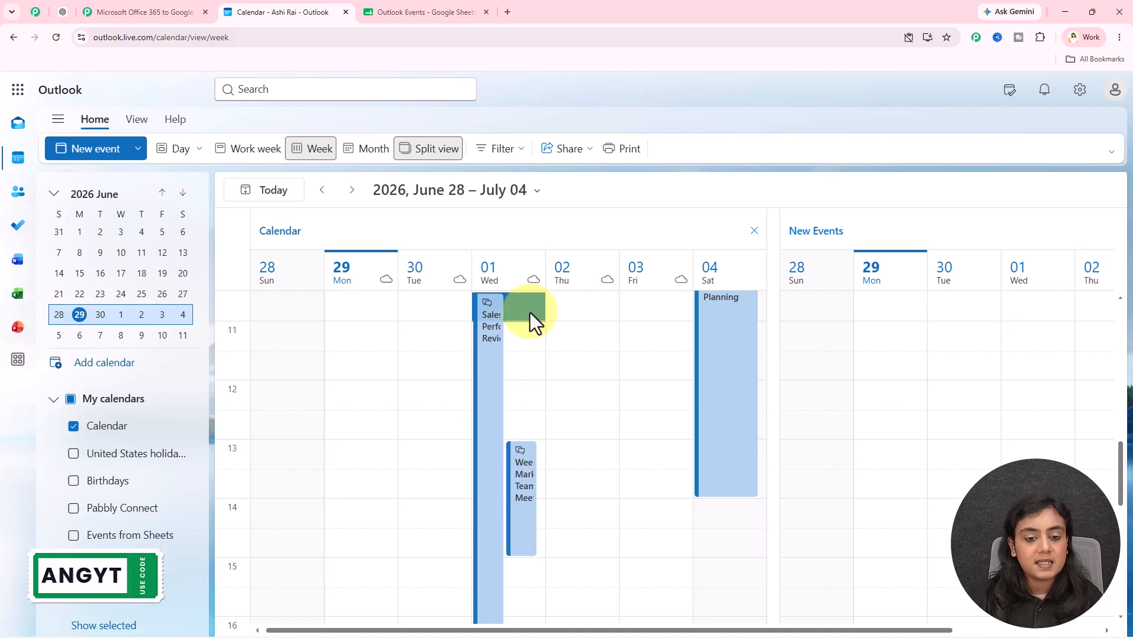
# - Examine the subject, body preview and start date-time in the response captured by the Pabbly Connect trigger
pyautogui.click(108, 6)
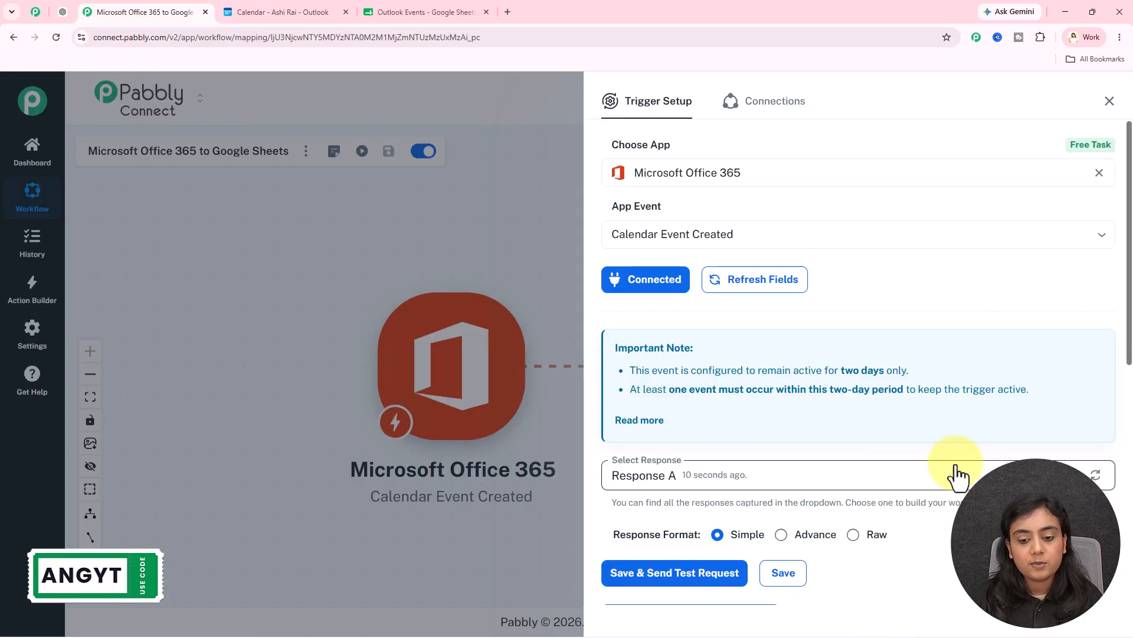
pyautogui.scroll(-8, 986, 301)
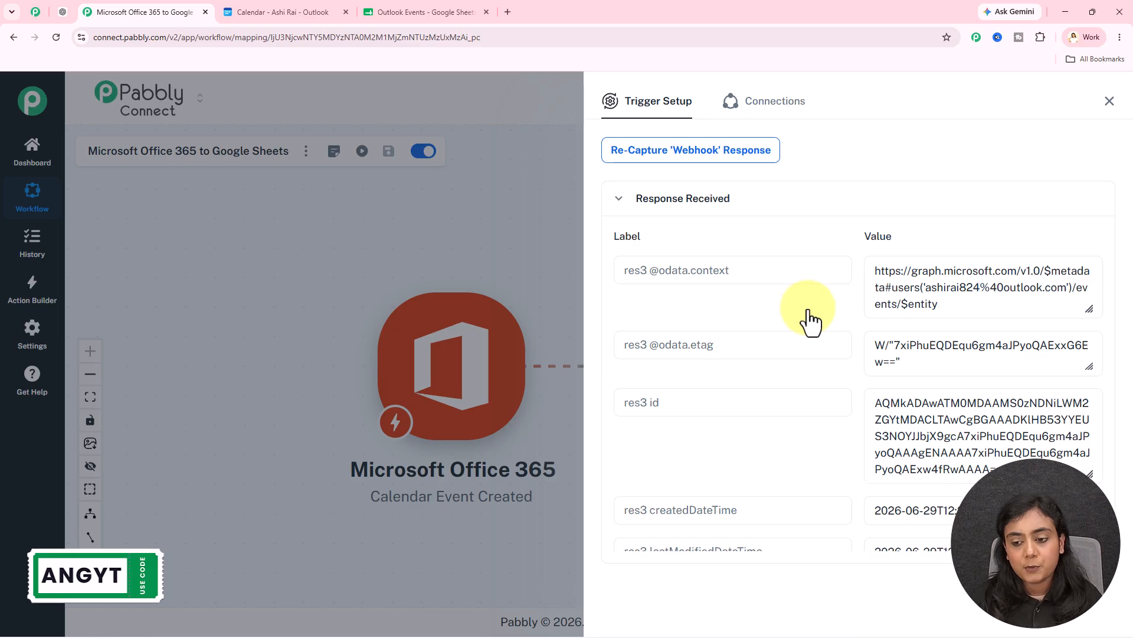
pyautogui.scroll(-4, 808, 320)
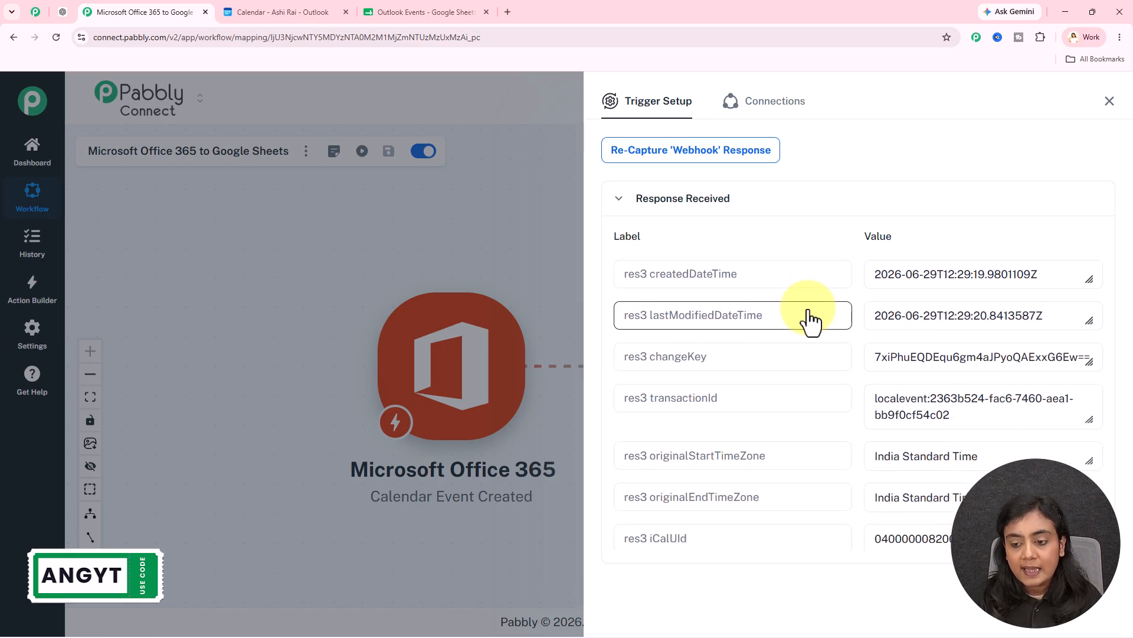
pyautogui.scroll(-2, 805, 309)
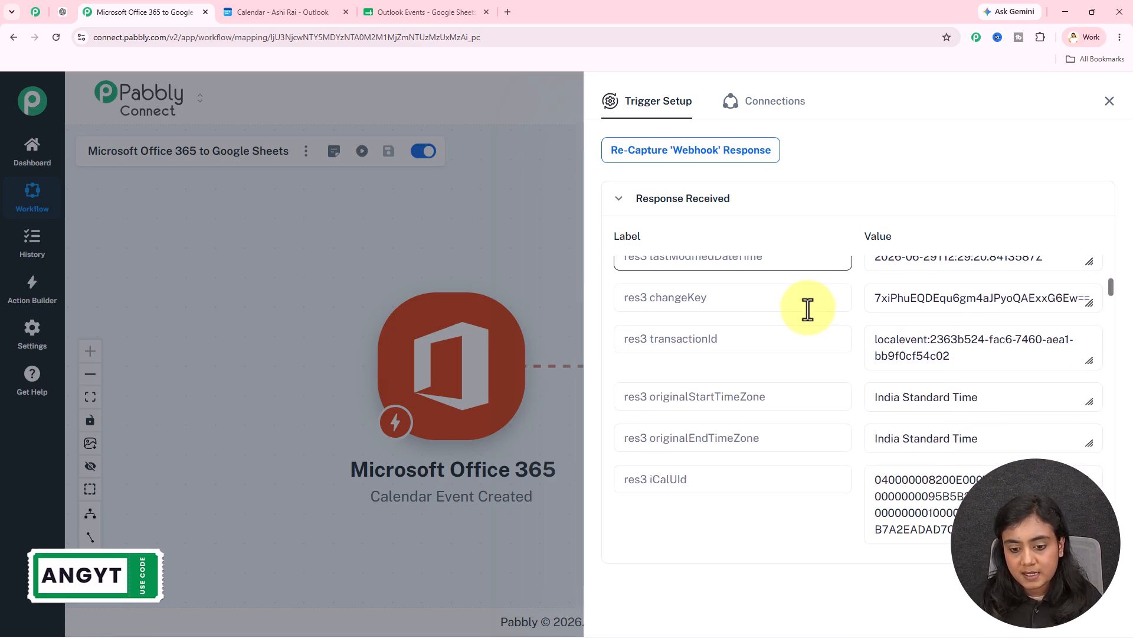
pyautogui.scroll(-5, 1006, 320)
pyautogui.moveTo(1005, 321); pyautogui.dragTo(882, 316)
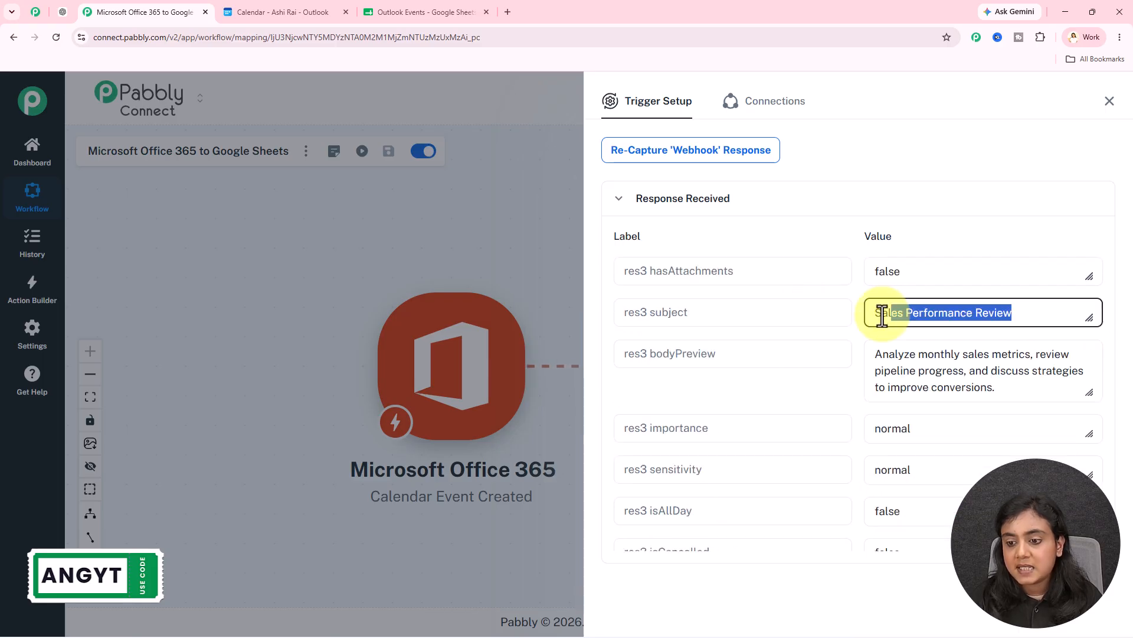
pyautogui.moveTo(874, 355); pyautogui.dragTo(1040, 363)
pyautogui.scroll(-5, 1045, 380)
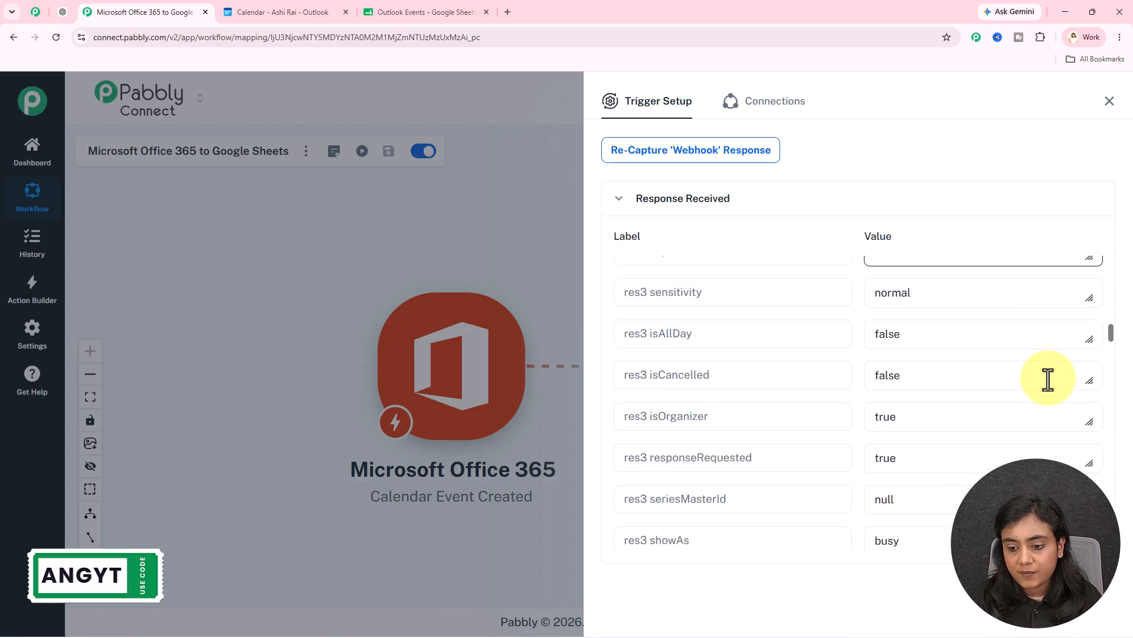
pyautogui.scroll(5, 1046, 380)
pyautogui.moveTo(1011, 339); pyautogui.dragTo(860, 354)
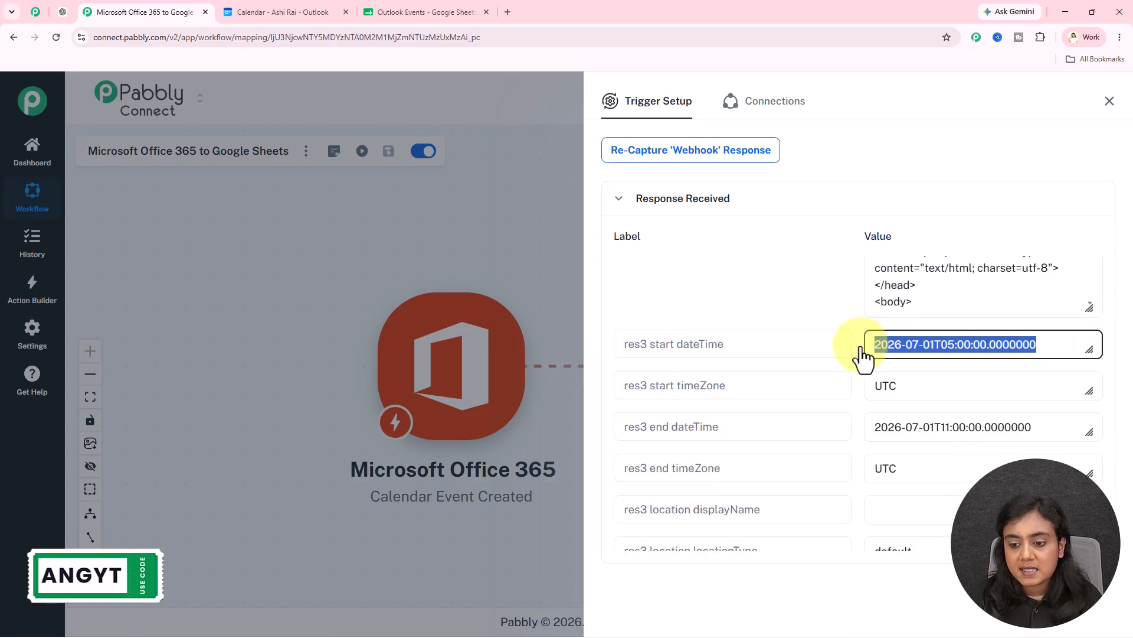
pyautogui.click(1039, 351)
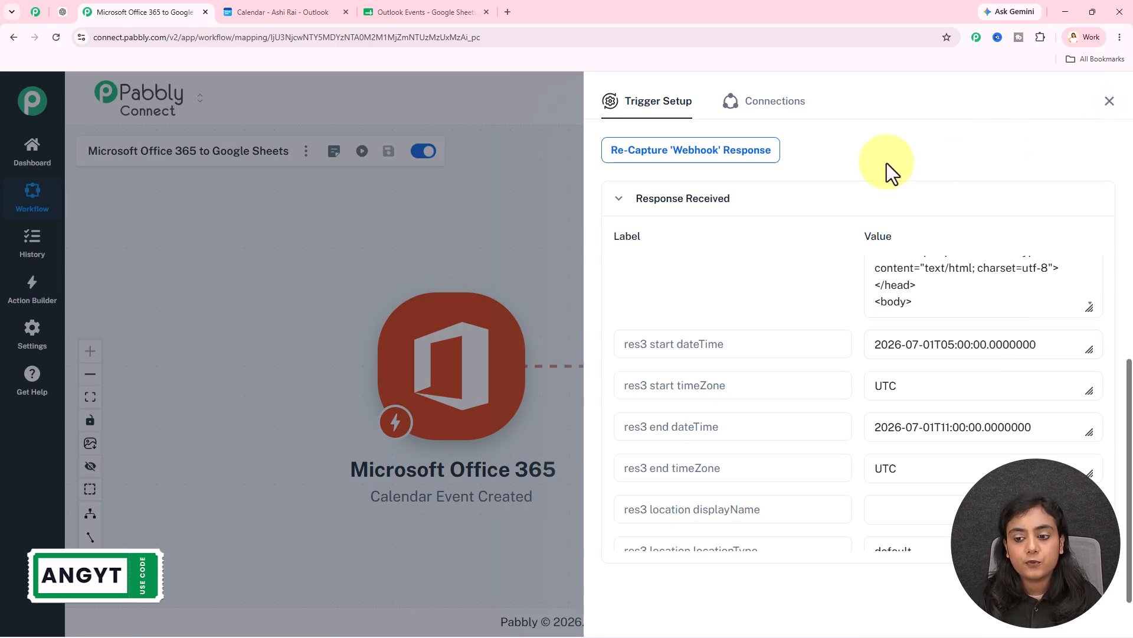
# - Compare the date and time format in the Outlook Events sheet with the trigger's start dateTime value, and close the trigger setup
pyautogui.click(471, 3)
pyautogui.click(134, 271)
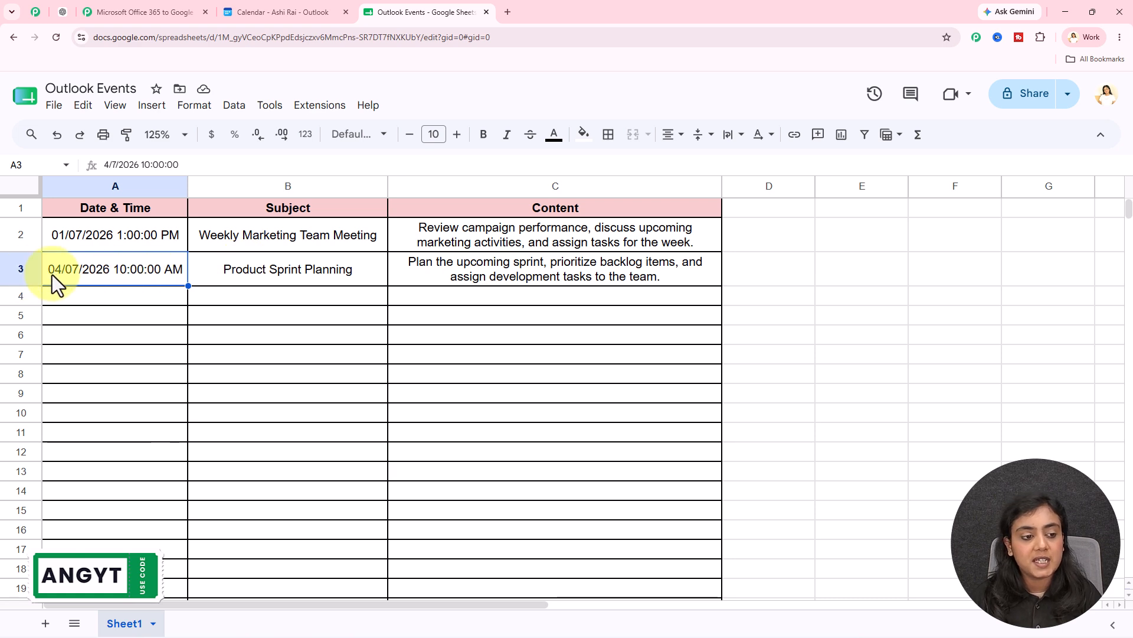
pyautogui.click(150, 12)
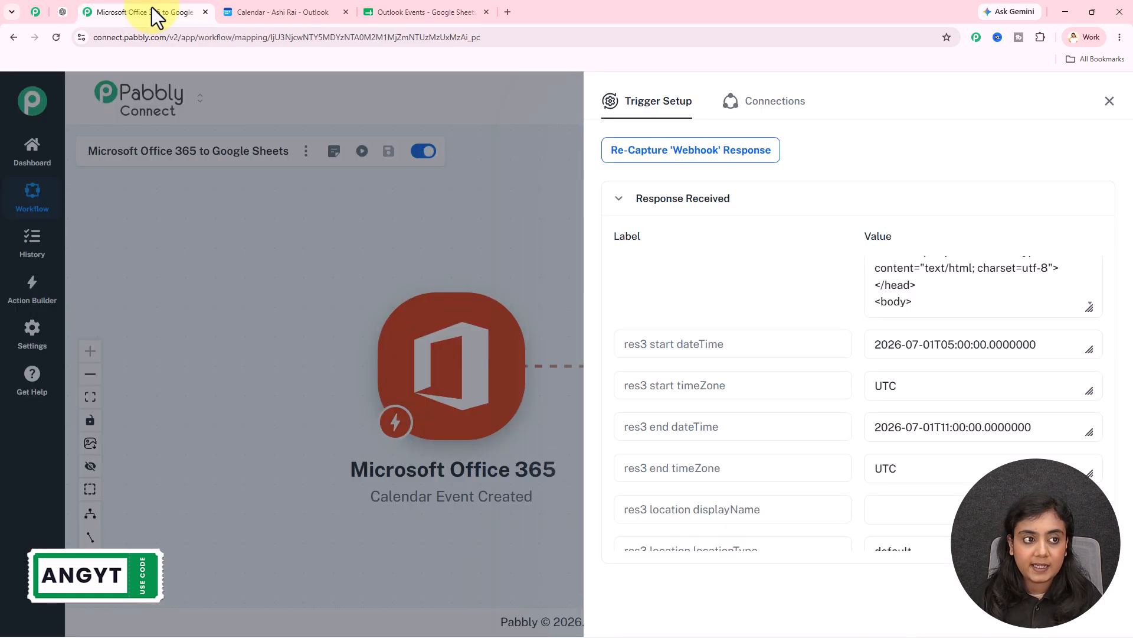
pyautogui.moveTo(1045, 343); pyautogui.dragTo(831, 332)
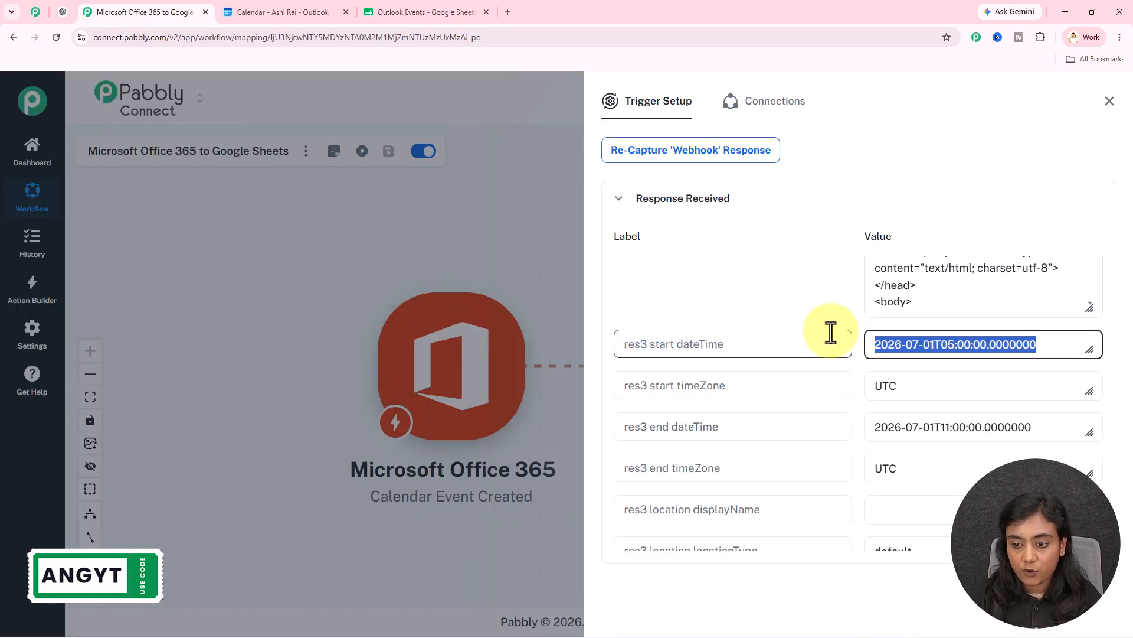
pyautogui.click(1110, 101)
# - Add a DateTime Formatter (Pabbly) action with the Format Date with Time Zone event and connect it
pyautogui.click(540, 365)
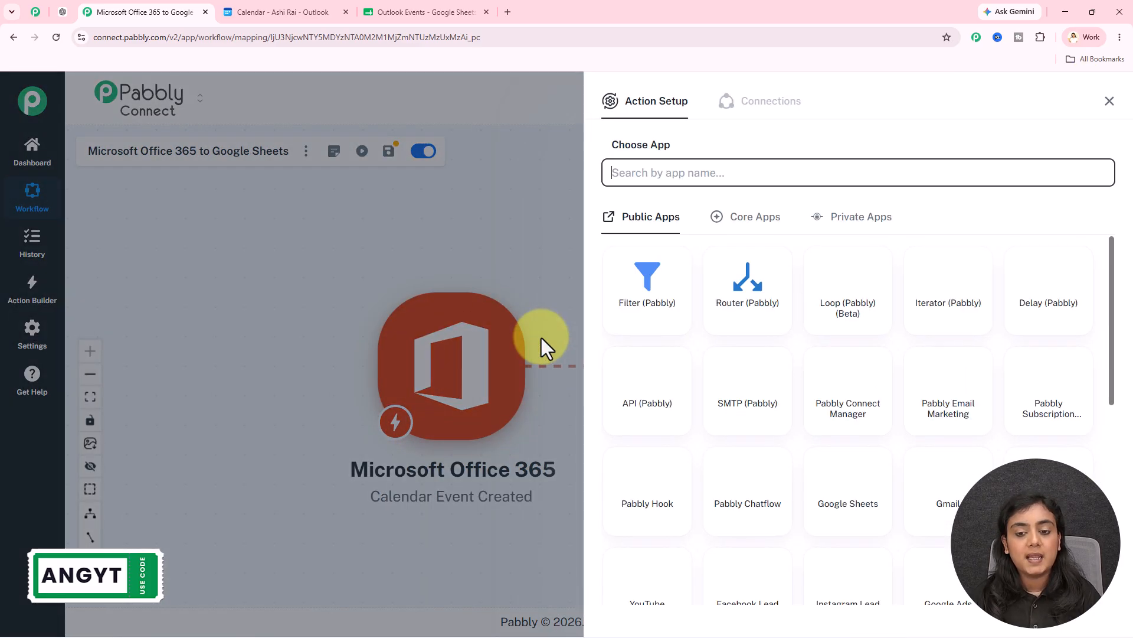
pyautogui.write('date')
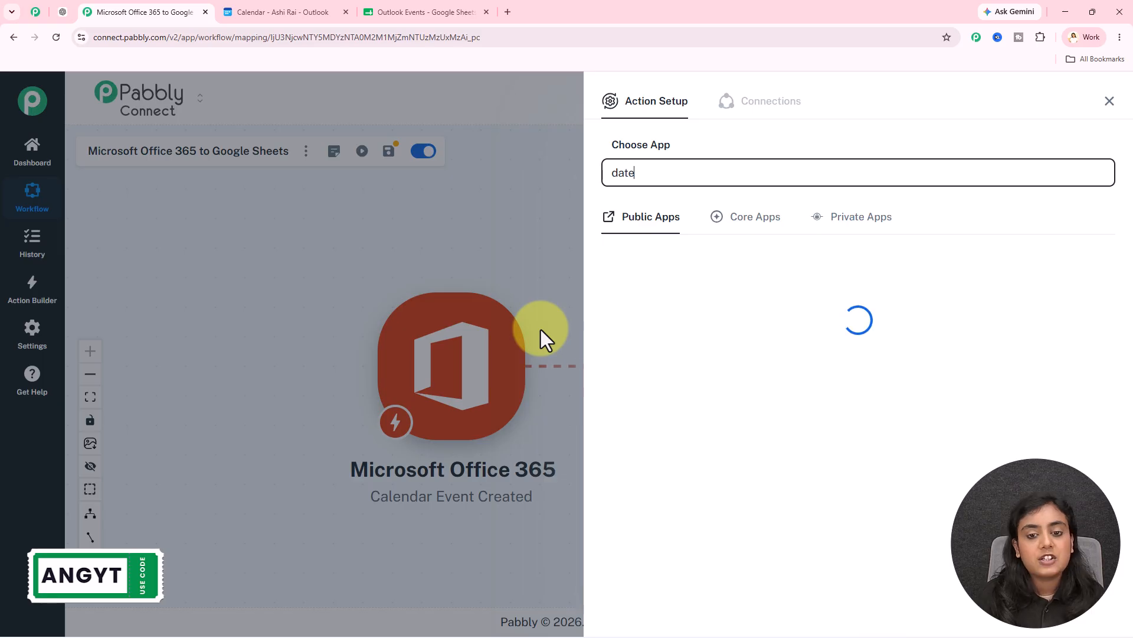
pyautogui.click(653, 323)
pyautogui.click(704, 234)
pyautogui.click(694, 274)
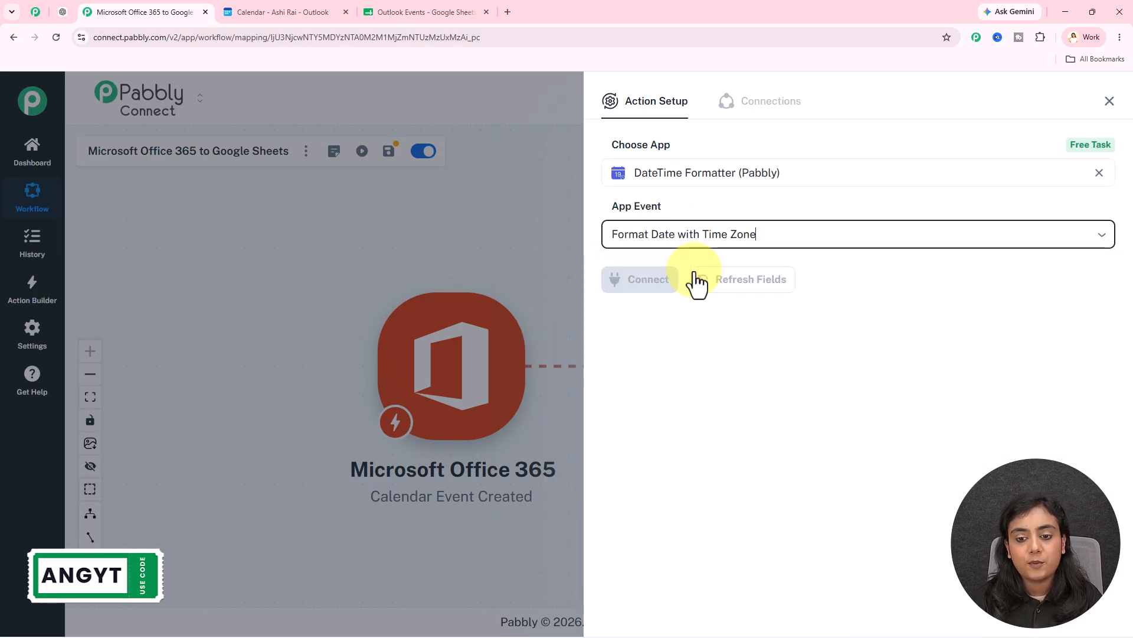
pyautogui.click(654, 287)
# - Map the formatter's Date to the trigger's res3 start dateTime and set To Format to DD/MM/YYYY hh:mm:ss A
pyautogui.click(741, 344)
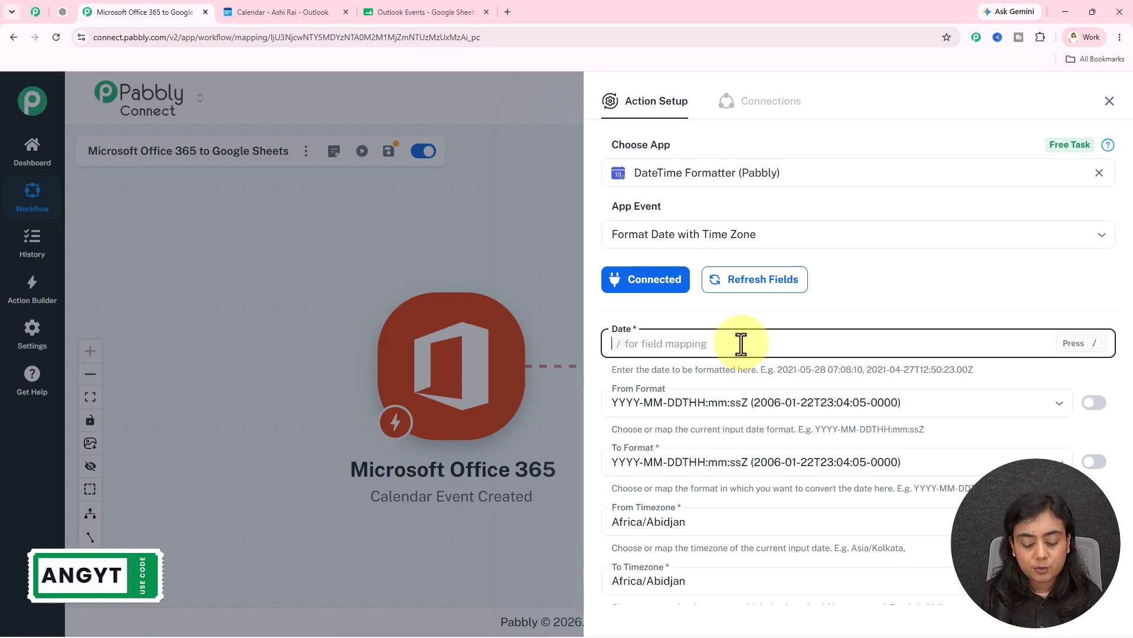
pyautogui.write('/start')
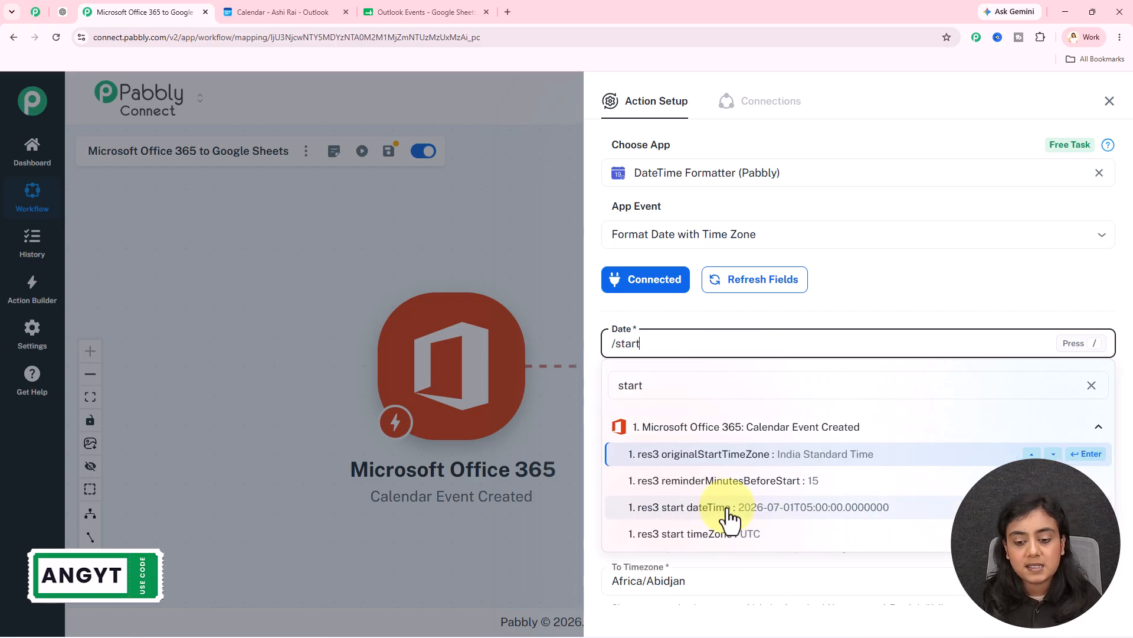
pyautogui.click(830, 517)
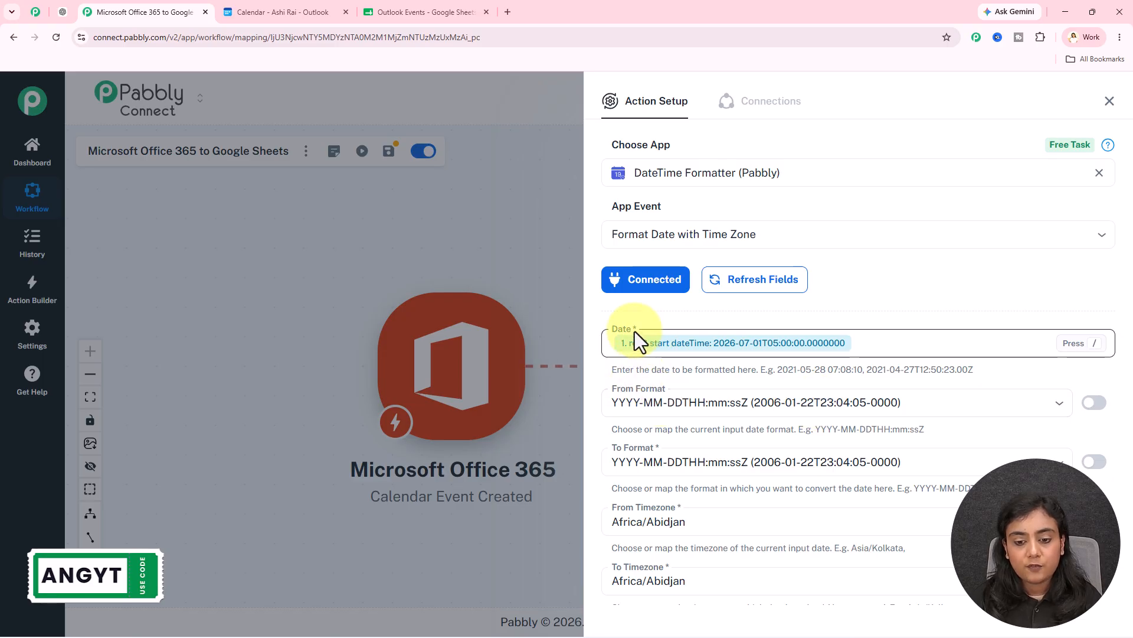
pyautogui.scroll(-2, 813, 338)
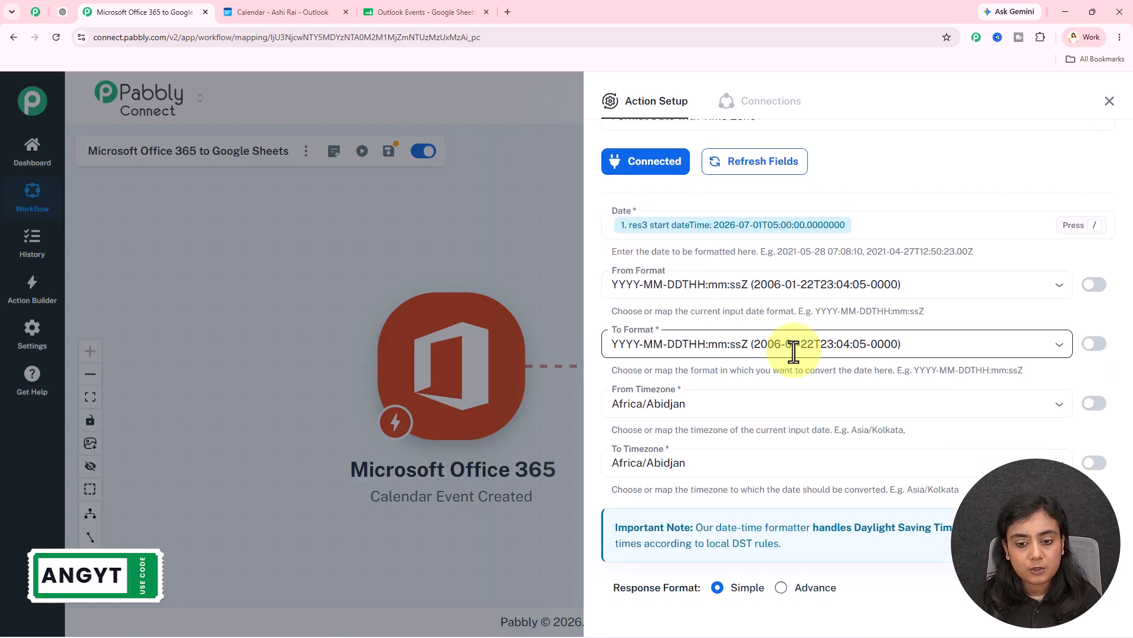
pyautogui.click(794, 349)
pyautogui.click(738, 544)
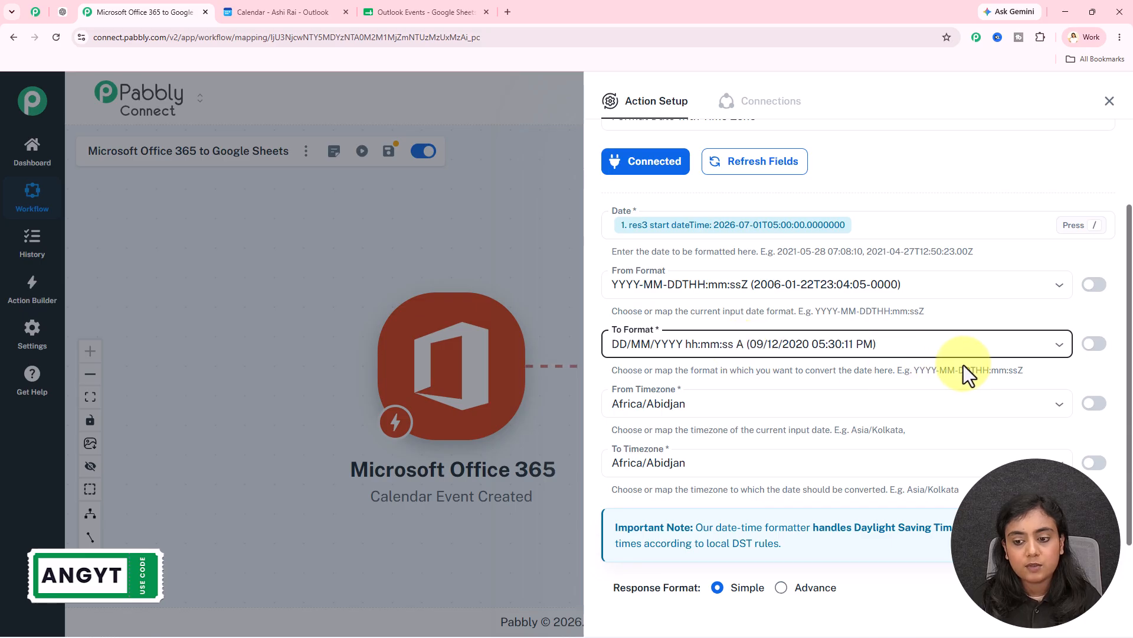
# - Set the formatter's From Timezone to Etc/UTC and To Timezone to Asia/Kolkata
pyautogui.scroll(-2, 746, 335)
pyautogui.click(747, 334)
pyautogui.write('etc')
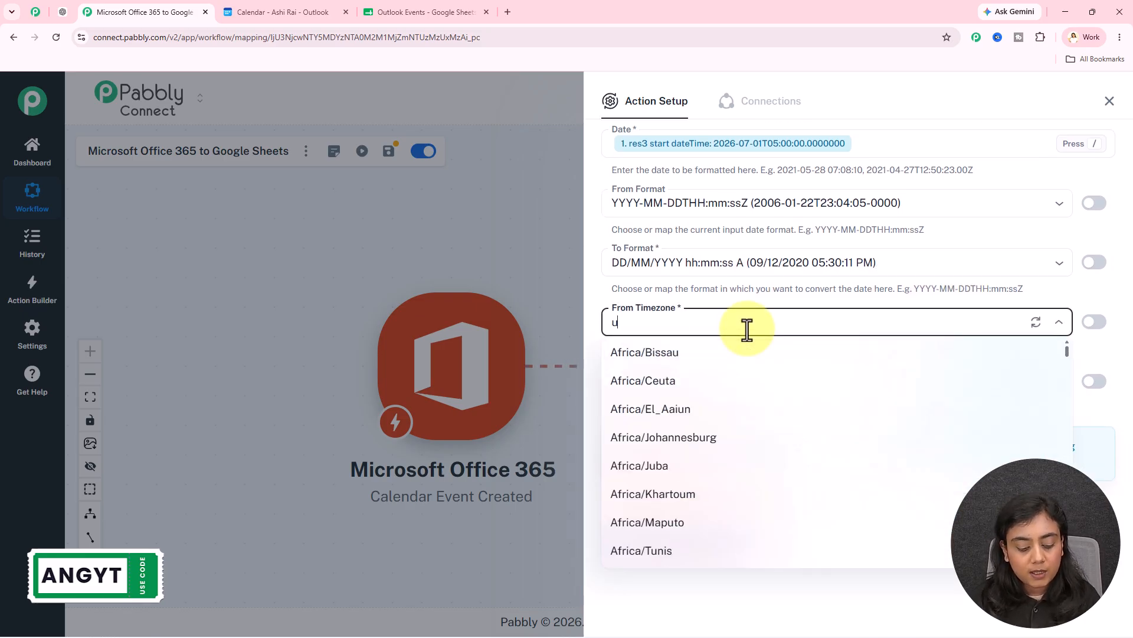
pyautogui.click(742, 352)
pyautogui.click(709, 380)
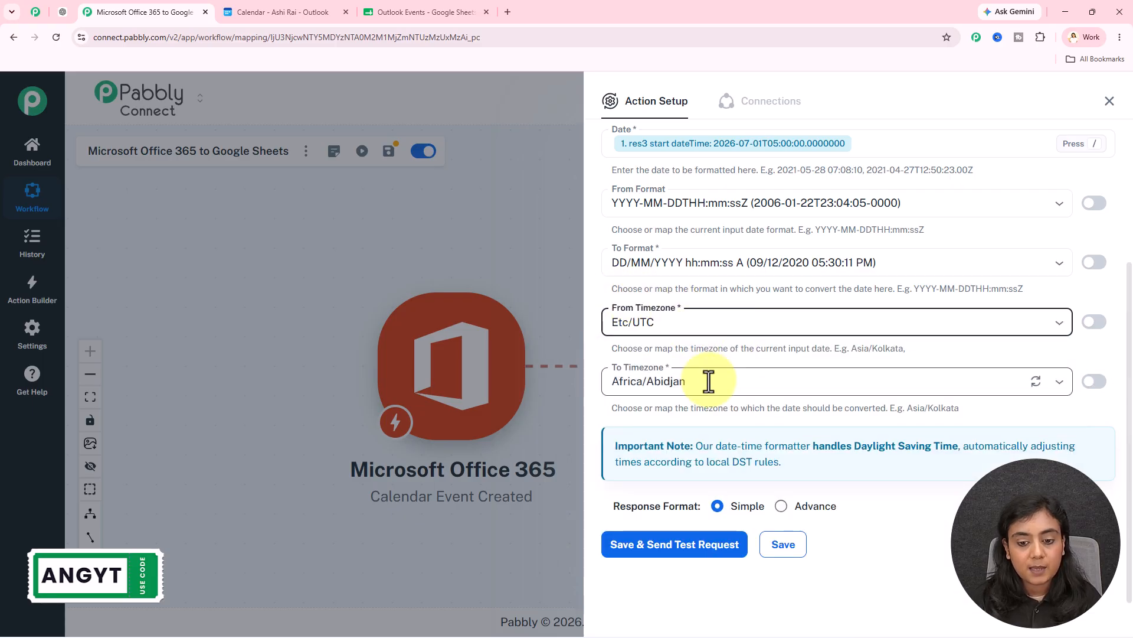
pyautogui.write('kol')
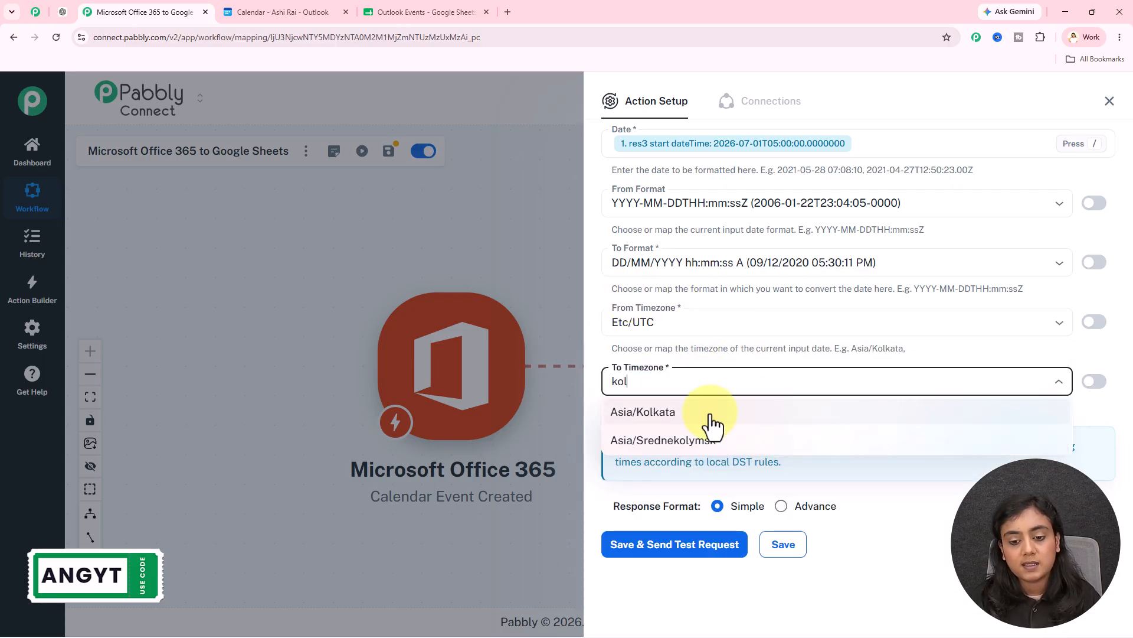
pyautogui.click(708, 407)
# - Save the date formatter action with a test request and check the converted date in its response
pyautogui.click(706, 548)
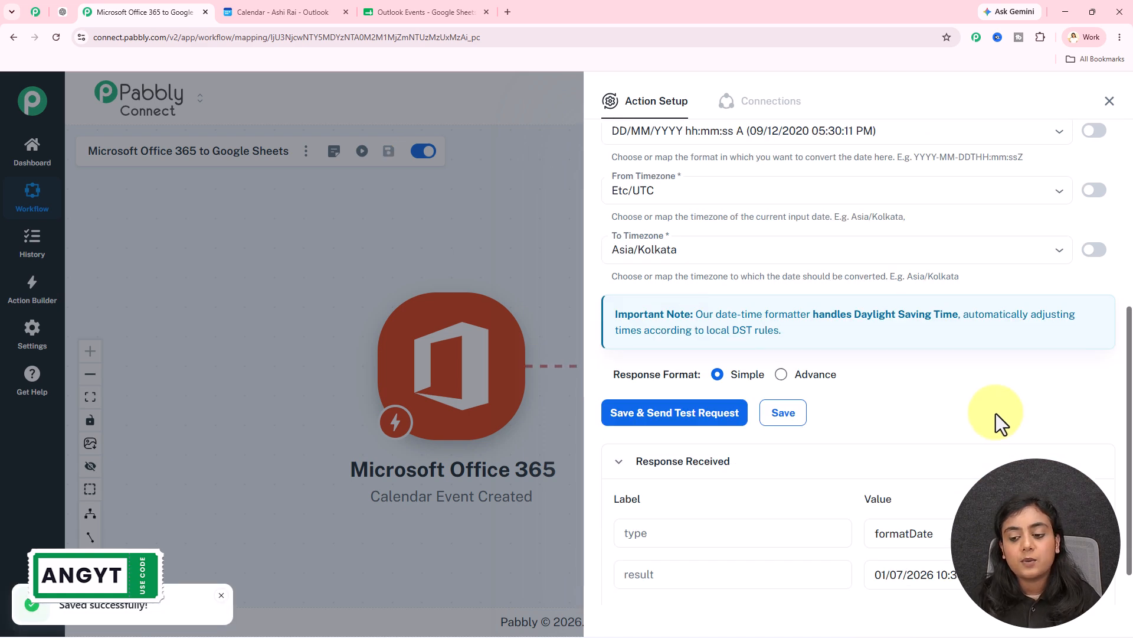
pyautogui.moveTo(885, 524); pyautogui.dragTo(971, 524)
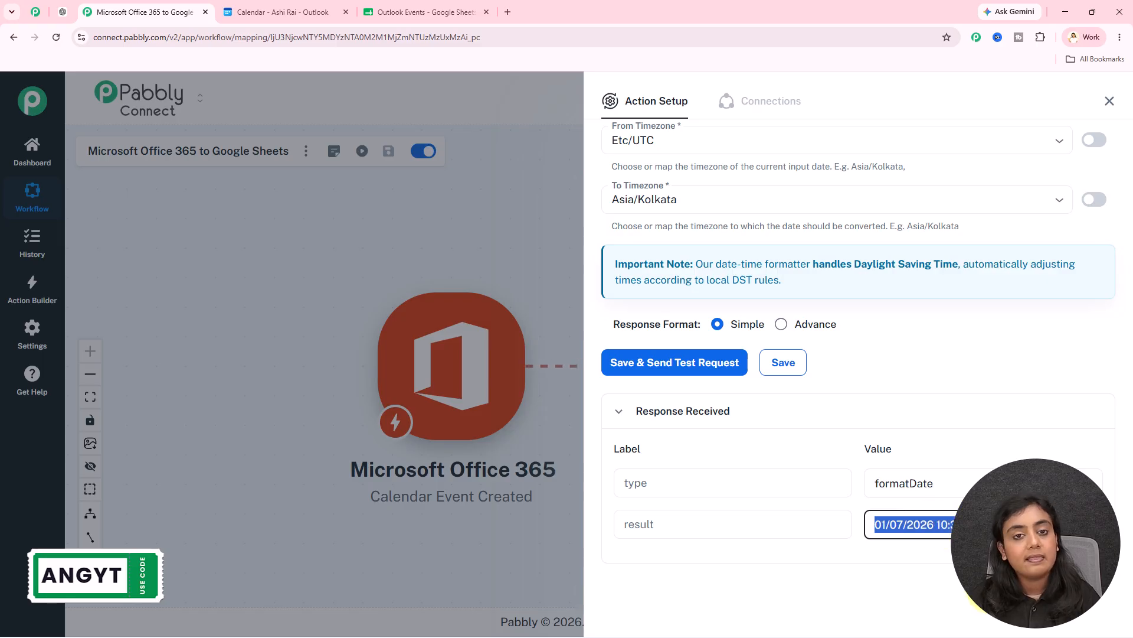
pyautogui.click(986, 590)
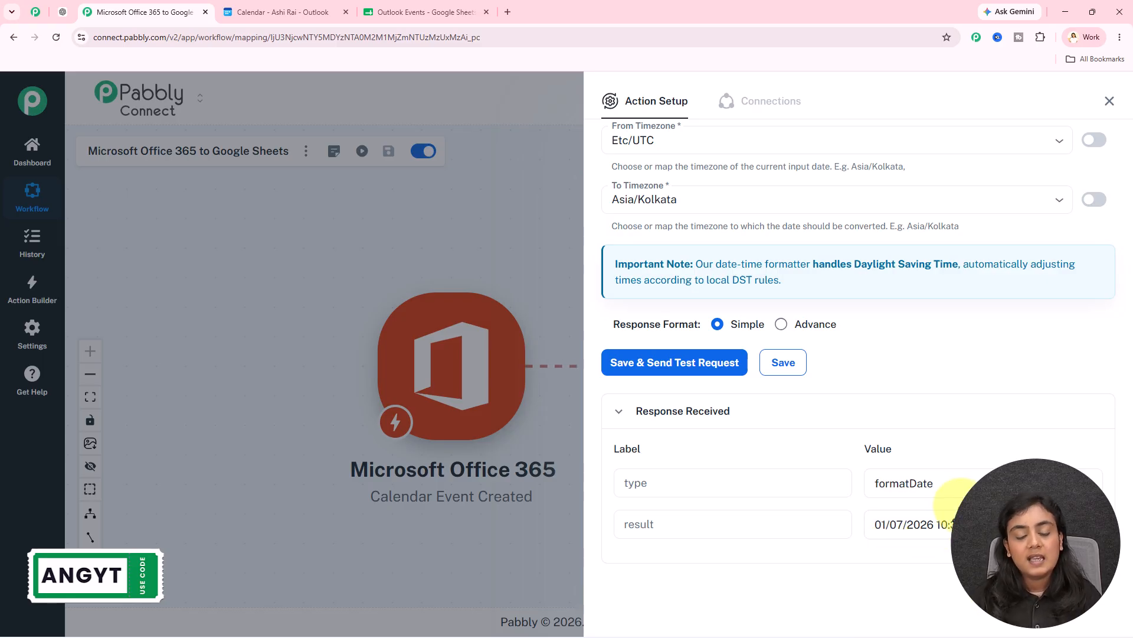
# - Open the Google Sheets Add New Row action and connect it through a new connection authorised with the Google account
pyautogui.click(1109, 101)
pyautogui.moveTo(873, 227); pyautogui.dragTo(573, 225)
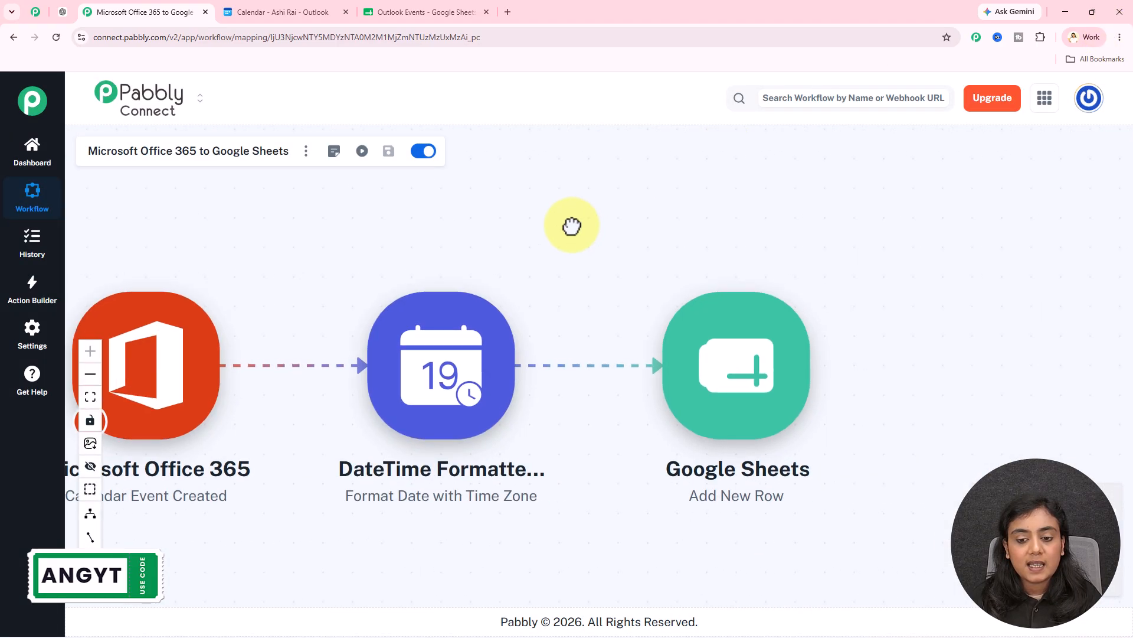
pyautogui.click(740, 380)
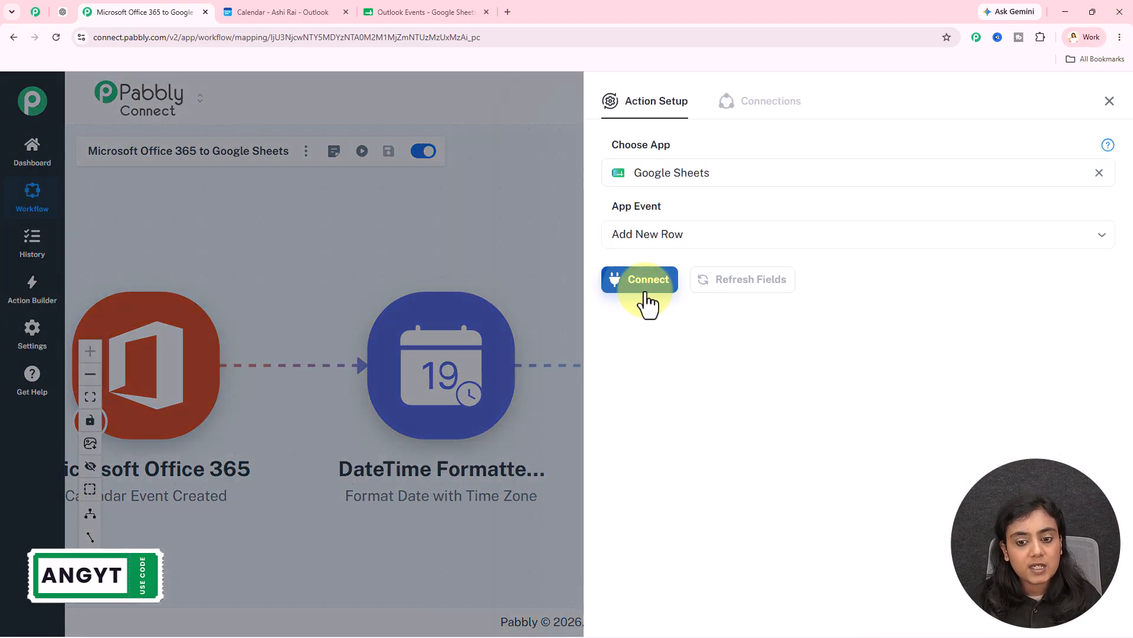
pyautogui.click(643, 288)
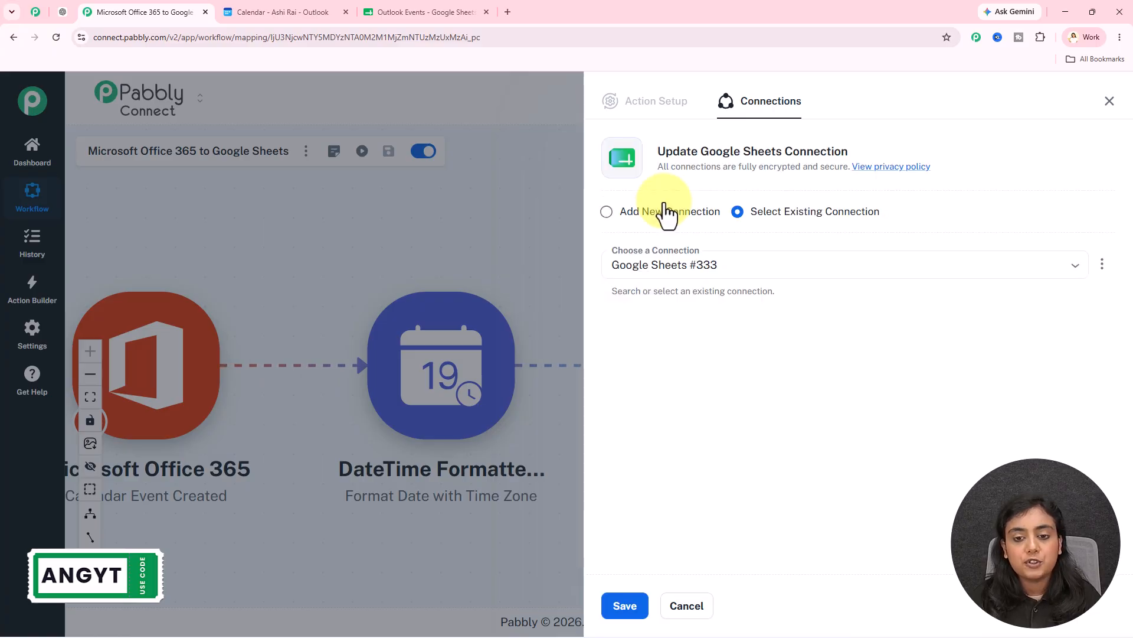
pyautogui.click(667, 213)
pyautogui.click(736, 365)
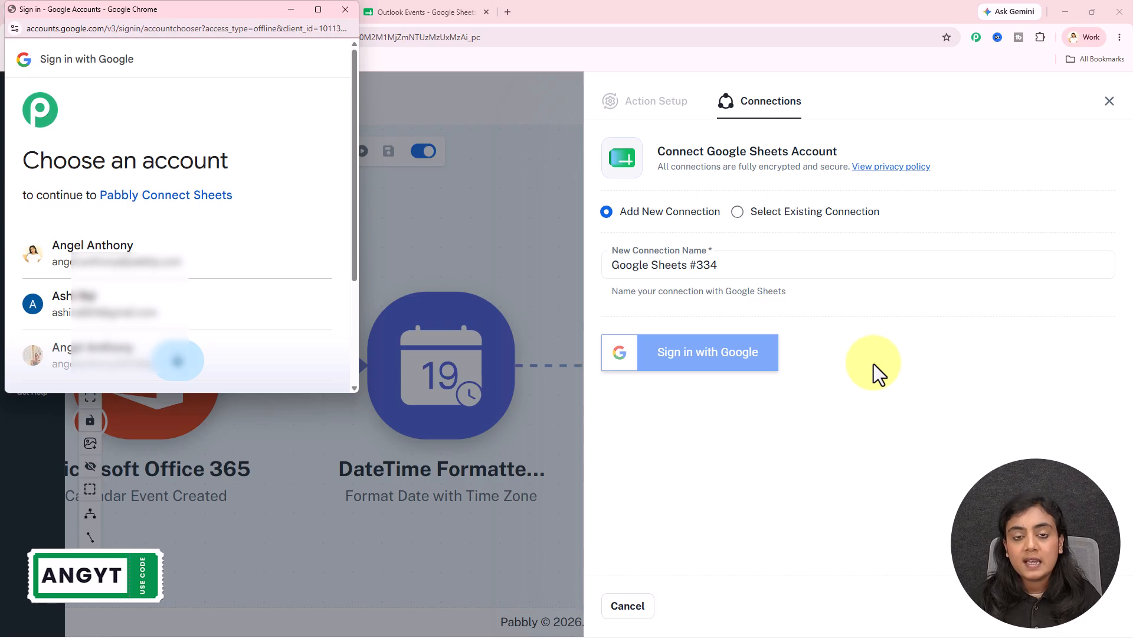
pyautogui.click(177, 269)
pyautogui.scroll(-5, 299, 225)
pyautogui.click(254, 318)
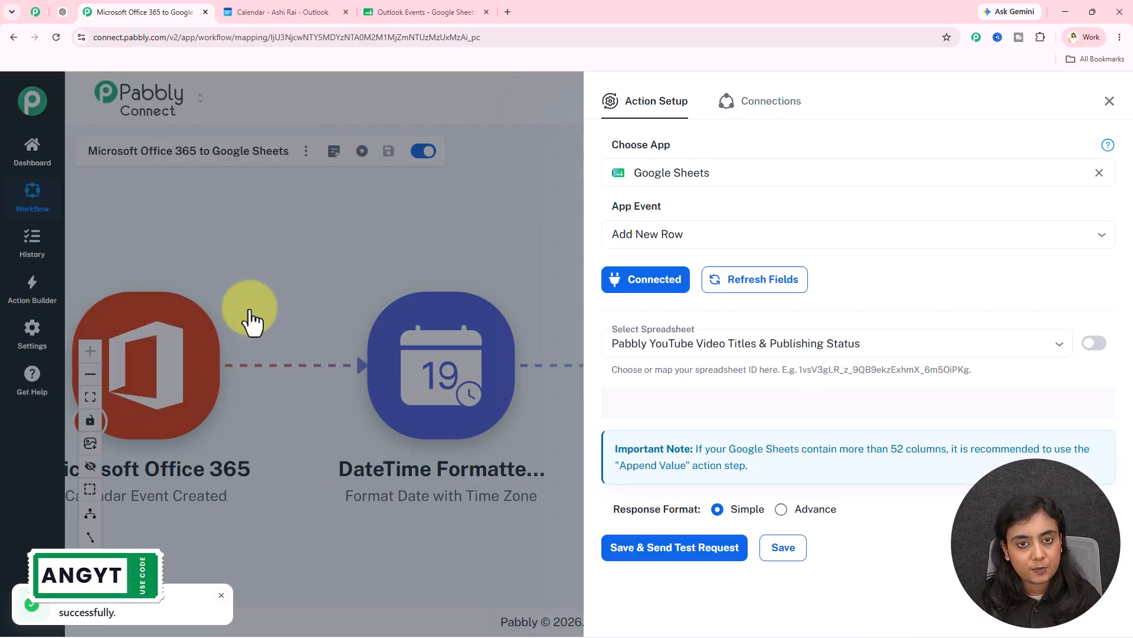
# - Choose the Outlook Events spreadsheet for the new row and map Date & Time to the DateTime Formatter's result
pyautogui.click(756, 343)
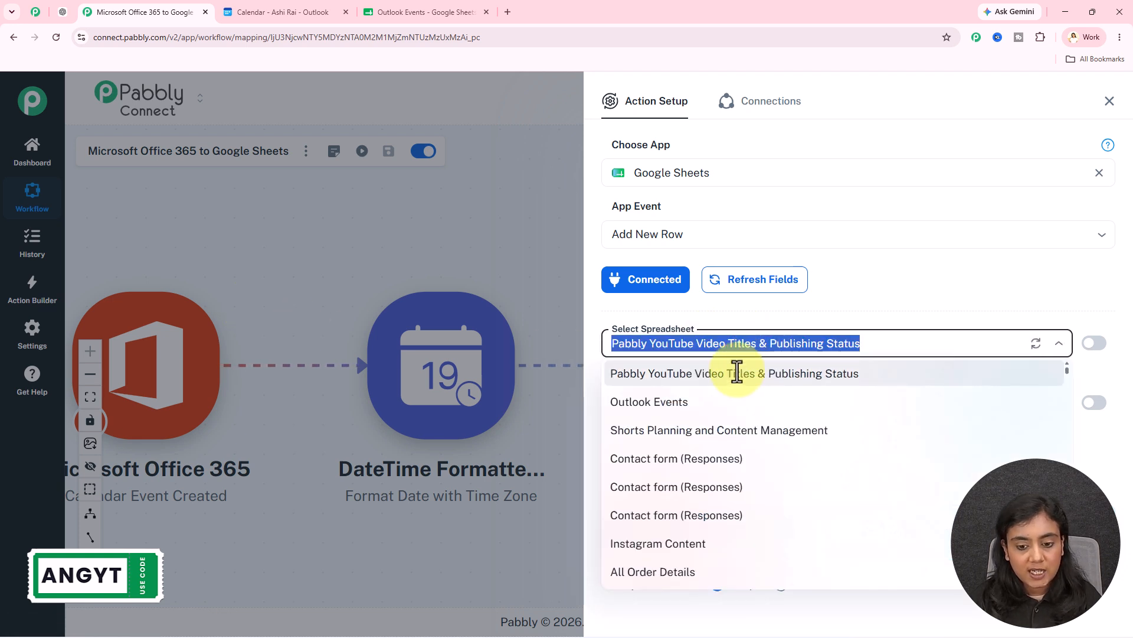
pyautogui.click(715, 402)
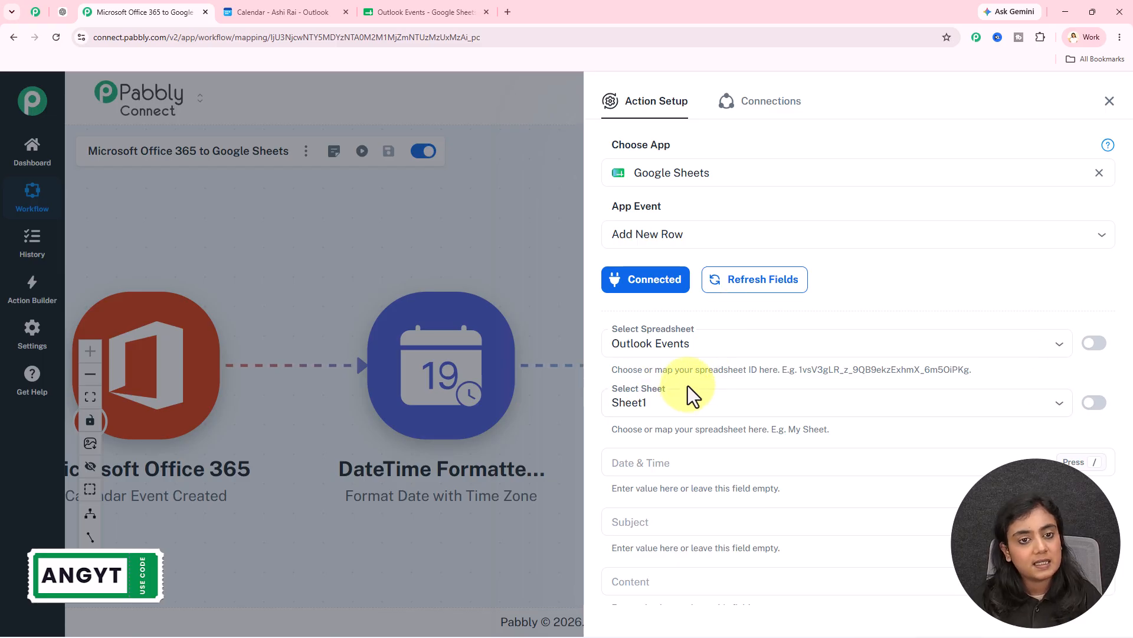
pyautogui.scroll(-3, 688, 397)
pyautogui.click(673, 284)
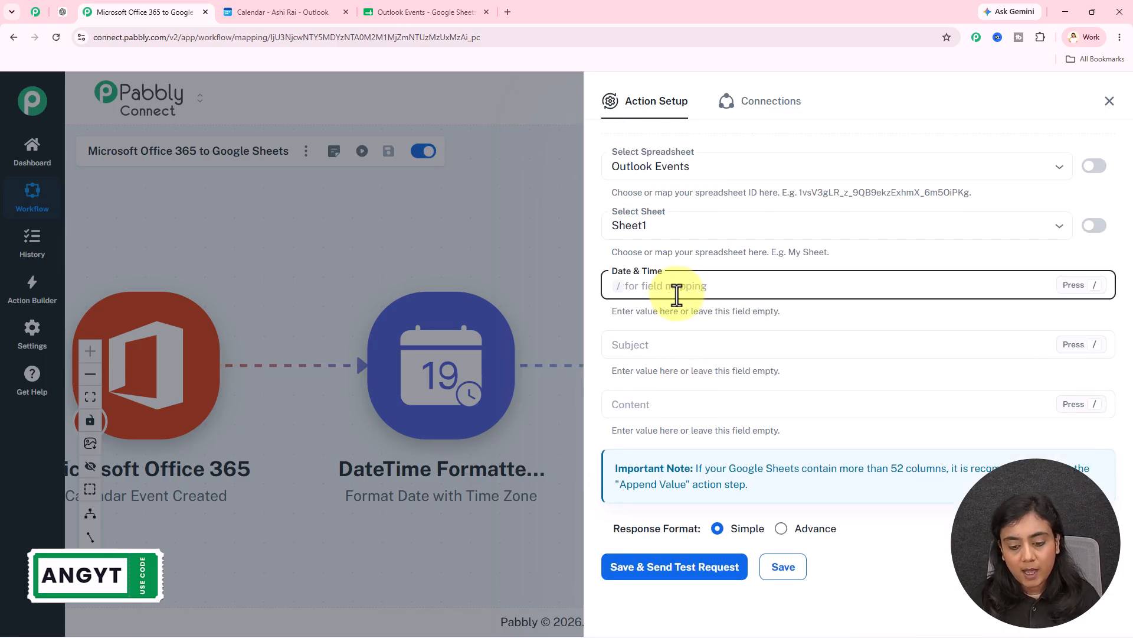
pyautogui.write('/')
pyautogui.click(716, 399)
pyautogui.click(726, 455)
# - Map Subject to the trigger's res3 subject and Content to its res3 bodyPreview
pyautogui.click(698, 348)
pyautogui.write('/sub')
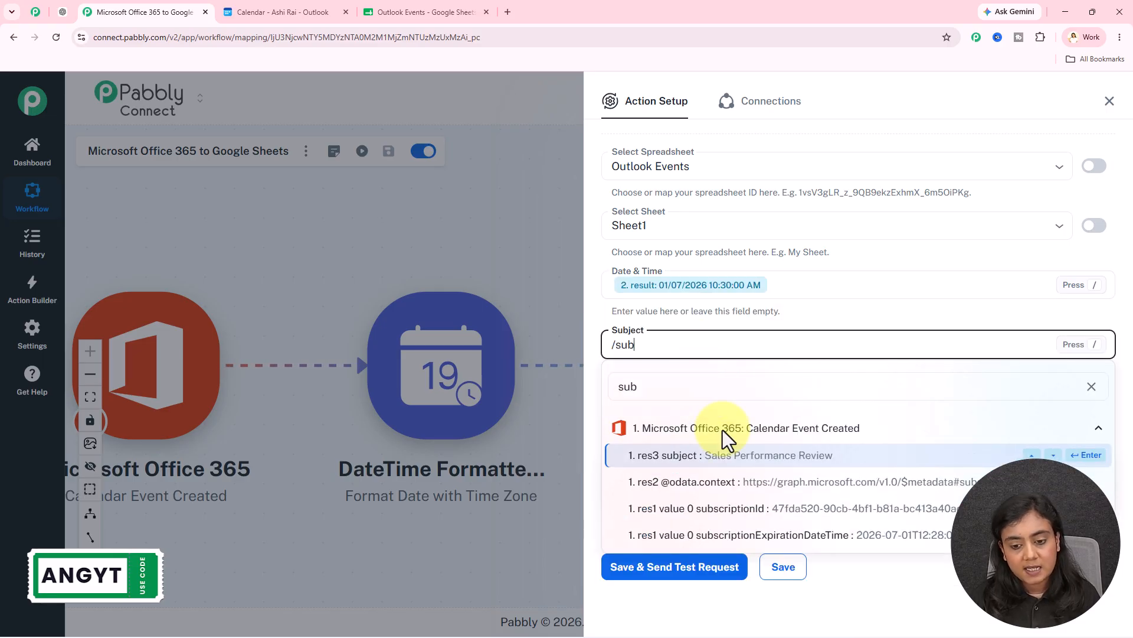
pyautogui.click(731, 460)
pyautogui.click(710, 406)
pyautogui.write('/')
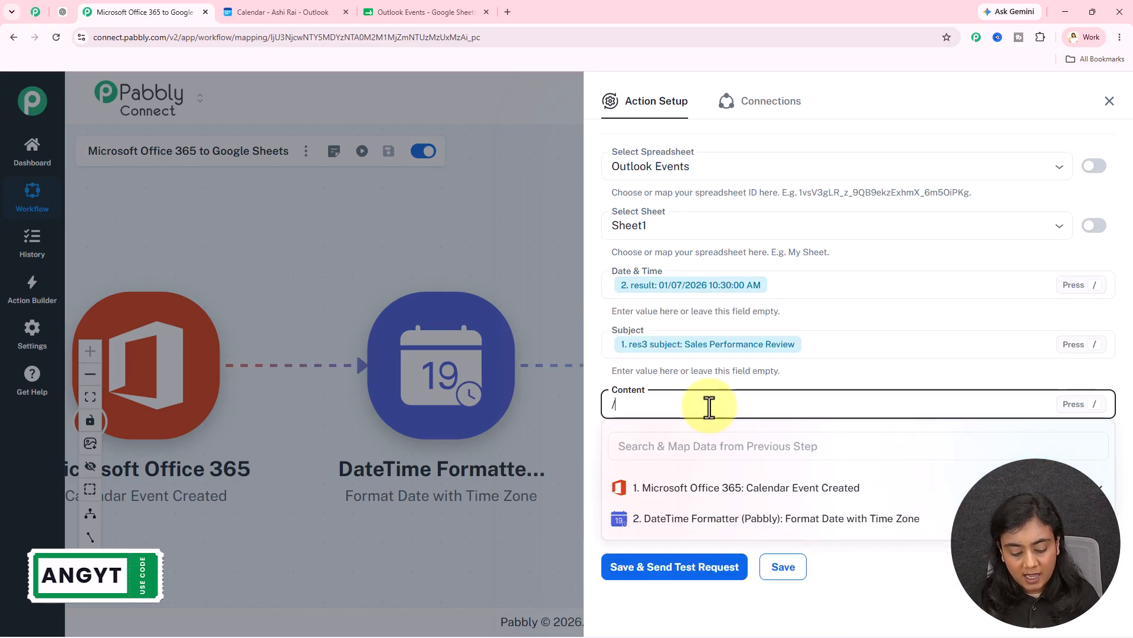
pyautogui.write('body')
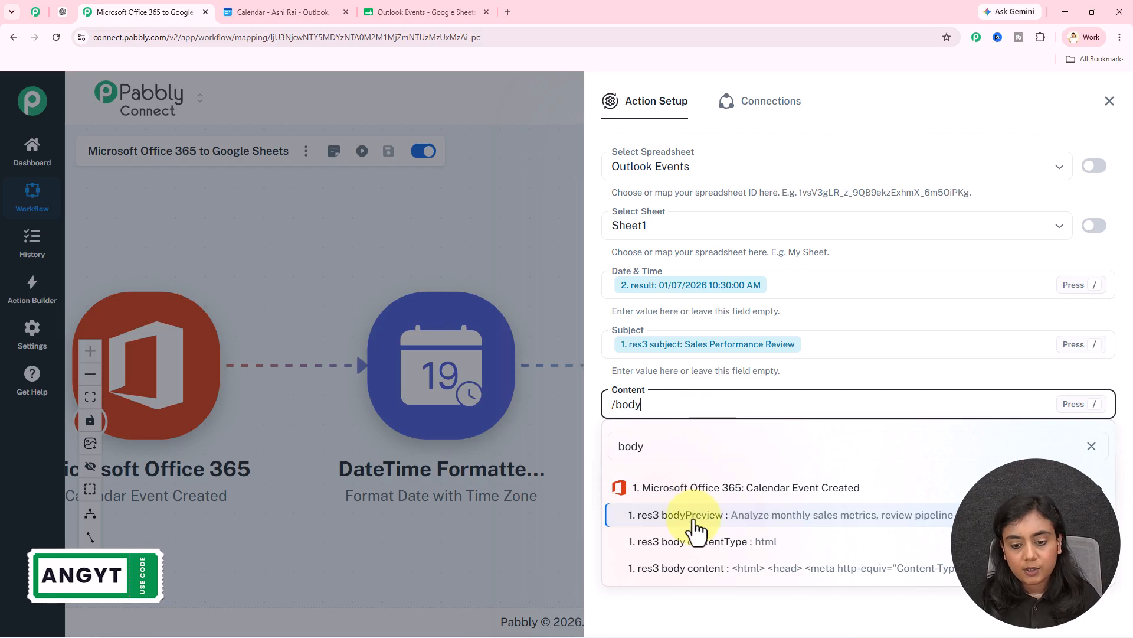
pyautogui.click(733, 517)
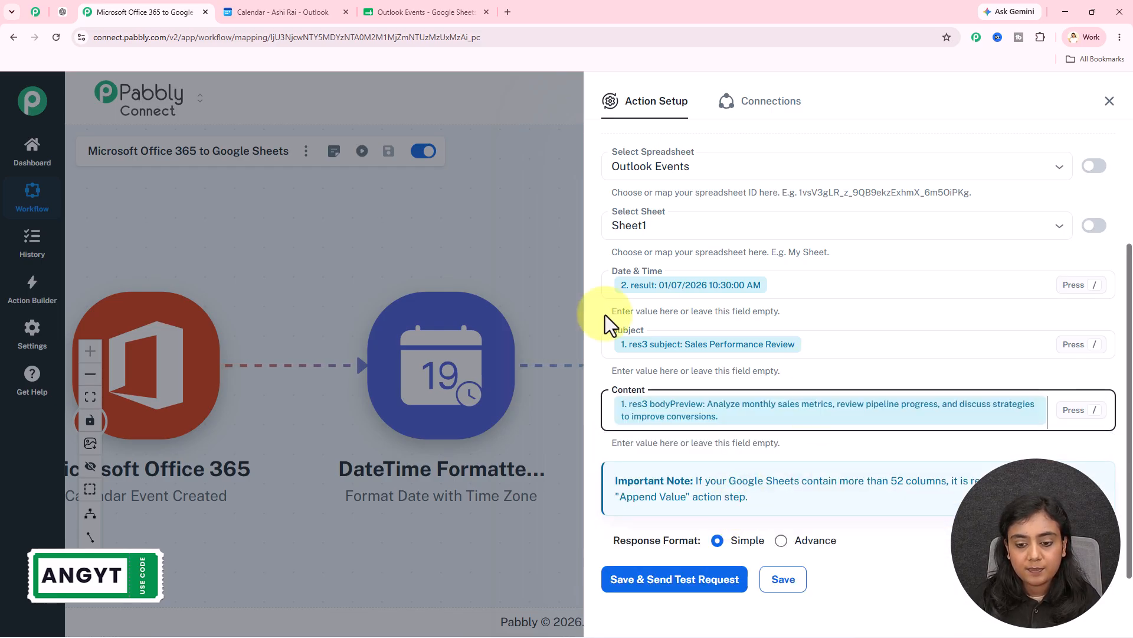
# - Save the Google Sheets action with a test request and review the response received
pyautogui.click(699, 576)
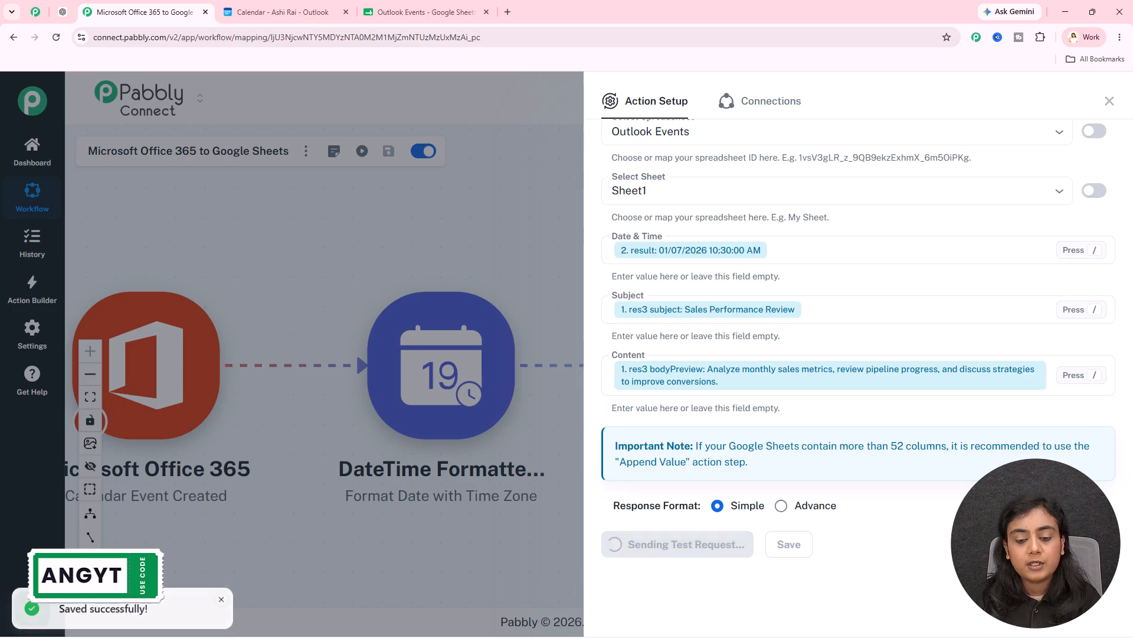
pyautogui.scroll(-6, 969, 306)
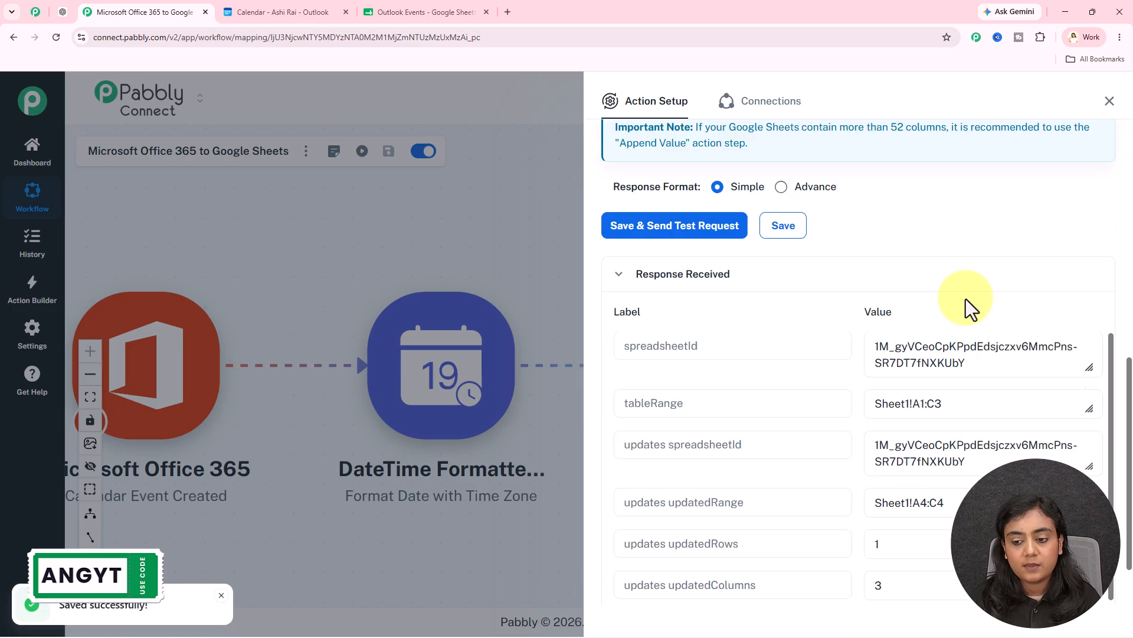
pyautogui.click(1030, 380)
# - Switch to the Outlook Events spreadsheet and check the date, subject and content of the row added by the test
pyautogui.click(397, 5)
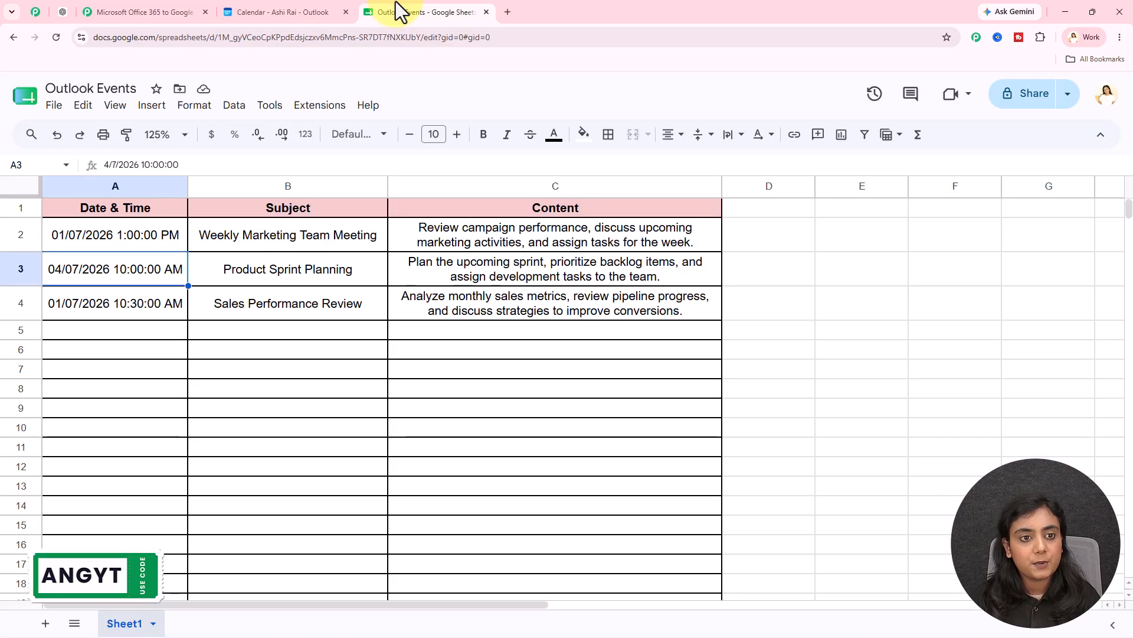
pyautogui.moveTo(154, 298); pyautogui.dragTo(598, 322)
pyautogui.click(589, 391)
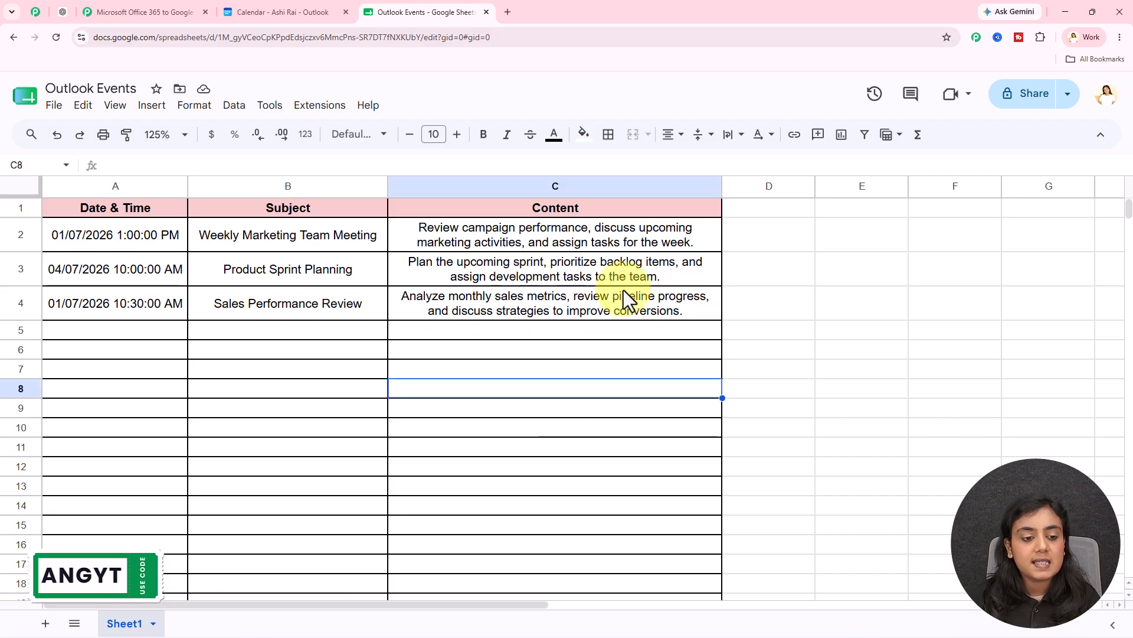
pyautogui.click(120, 301)
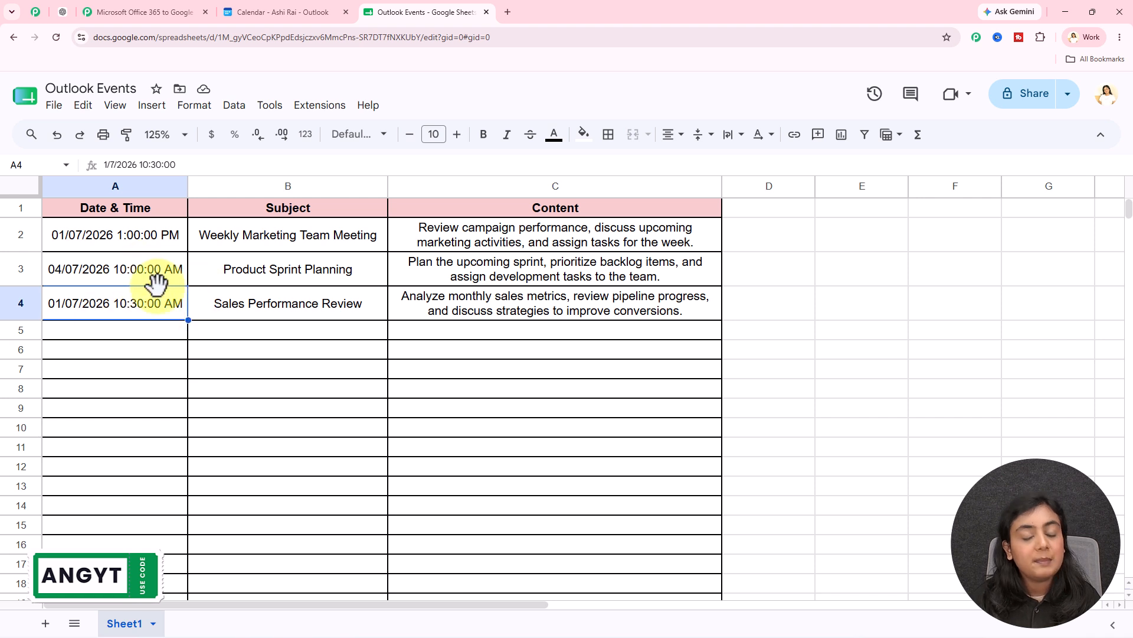
pyautogui.click(281, 312)
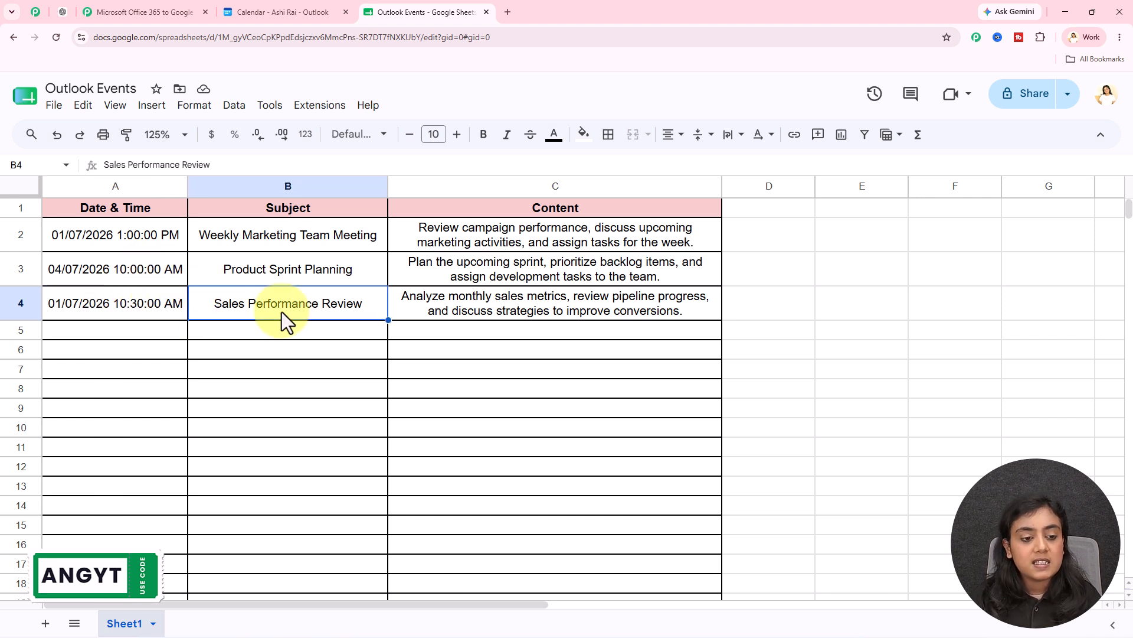
pyautogui.click(557, 318)
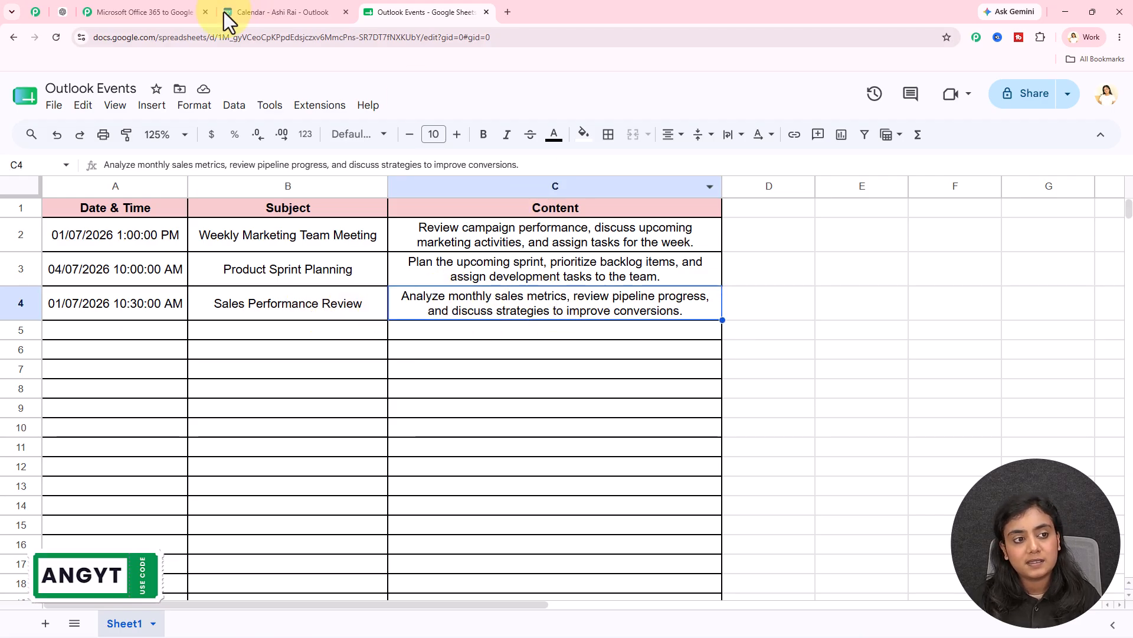
# - Return to the Pabbly Connect workflow and close the Google Sheets action setup to show the whole workflow
pyautogui.click(161, 9)
pyautogui.click(1115, 110)
pyautogui.moveTo(572, 211); pyautogui.dragTo(670, 217)
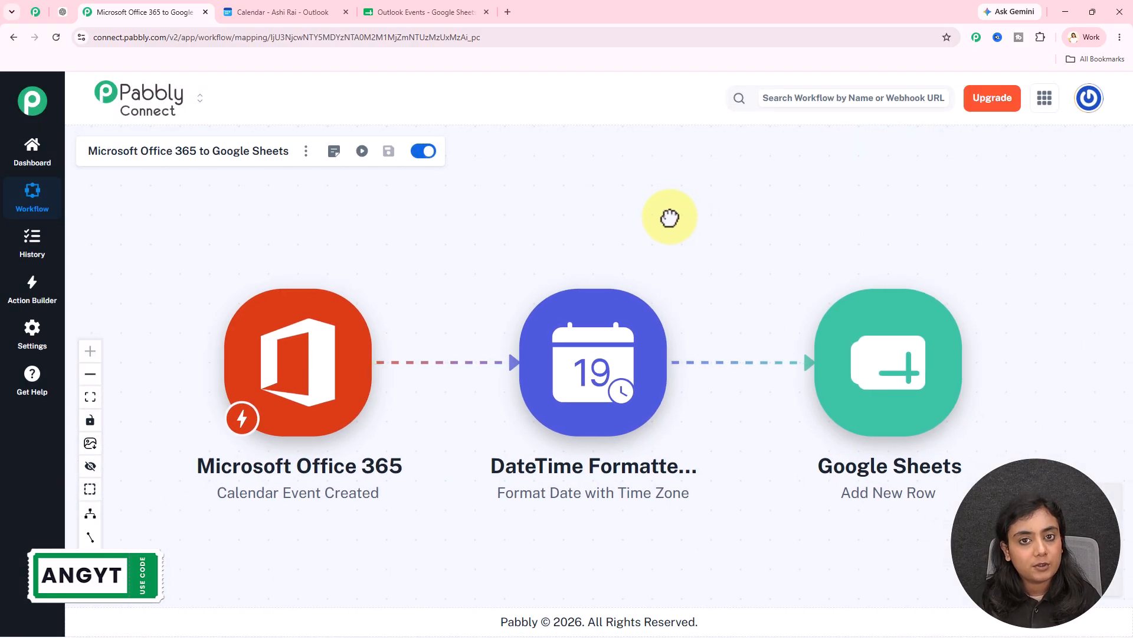
# - Compare the events in the Outlook calendar with the rows in the Outlook Events spreadsheet and return to the workflow
pyautogui.click(282, 10)
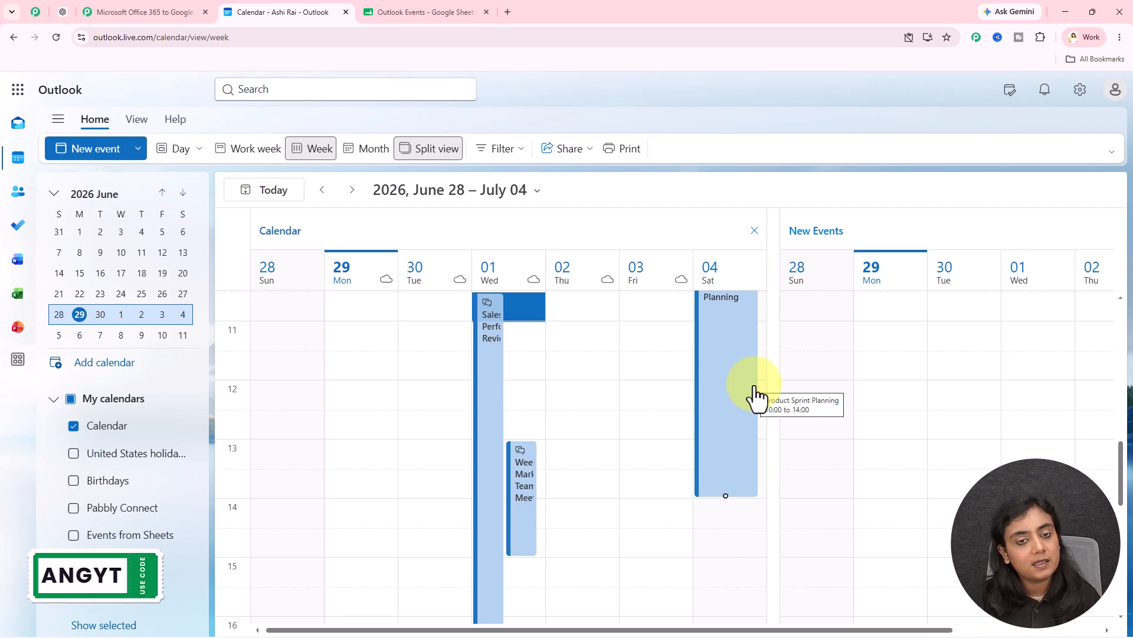
pyautogui.click(467, 11)
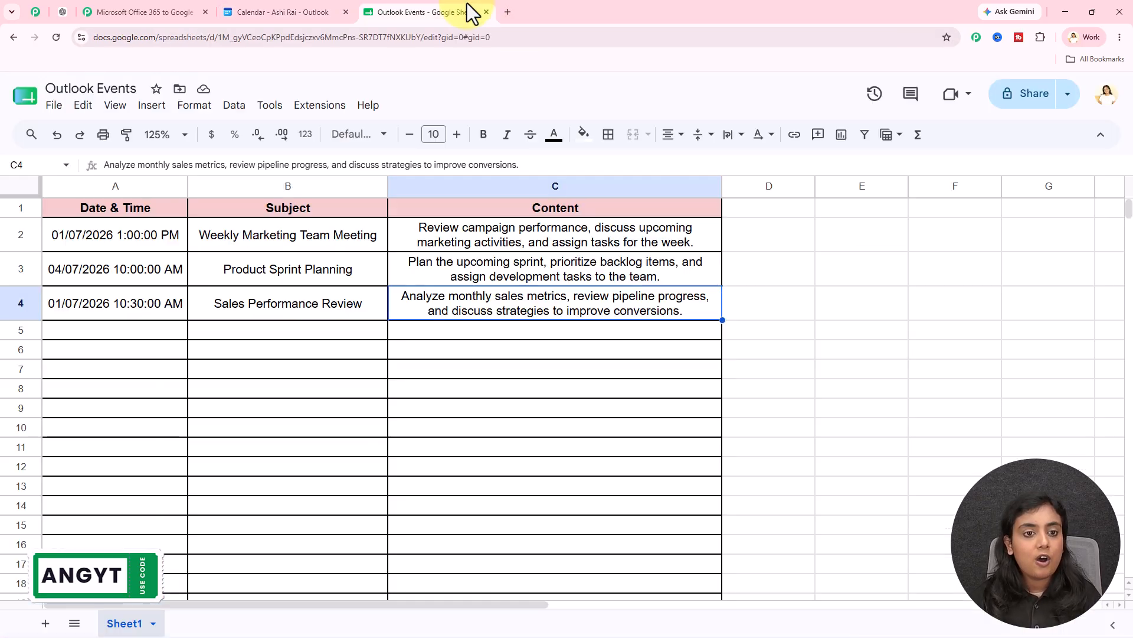
pyautogui.click(408, 407)
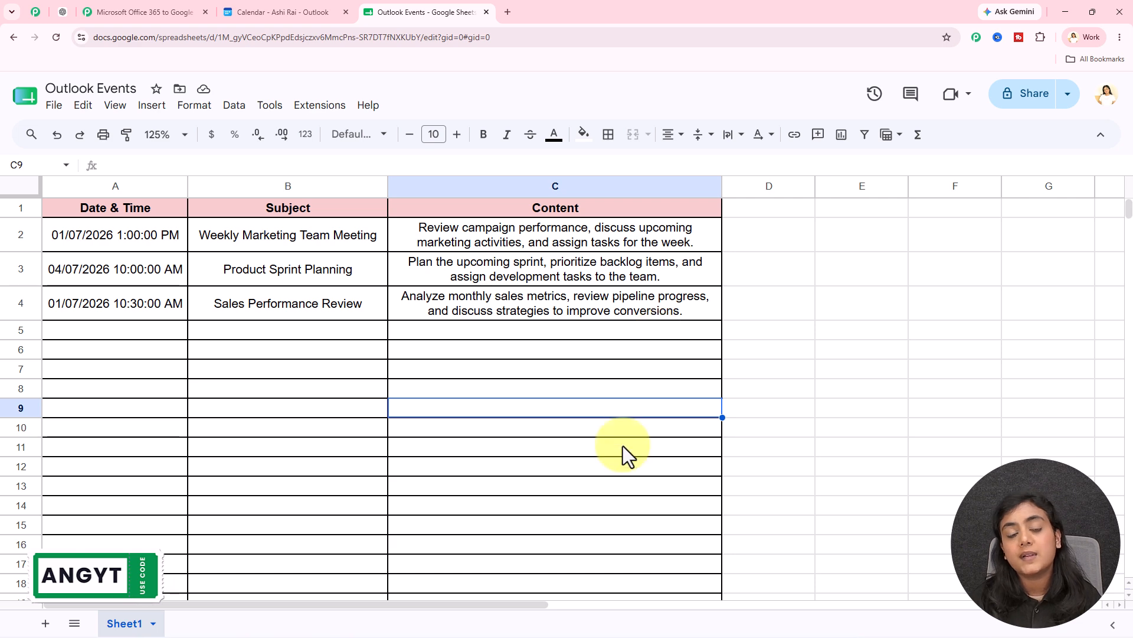
pyautogui.click(159, 11)
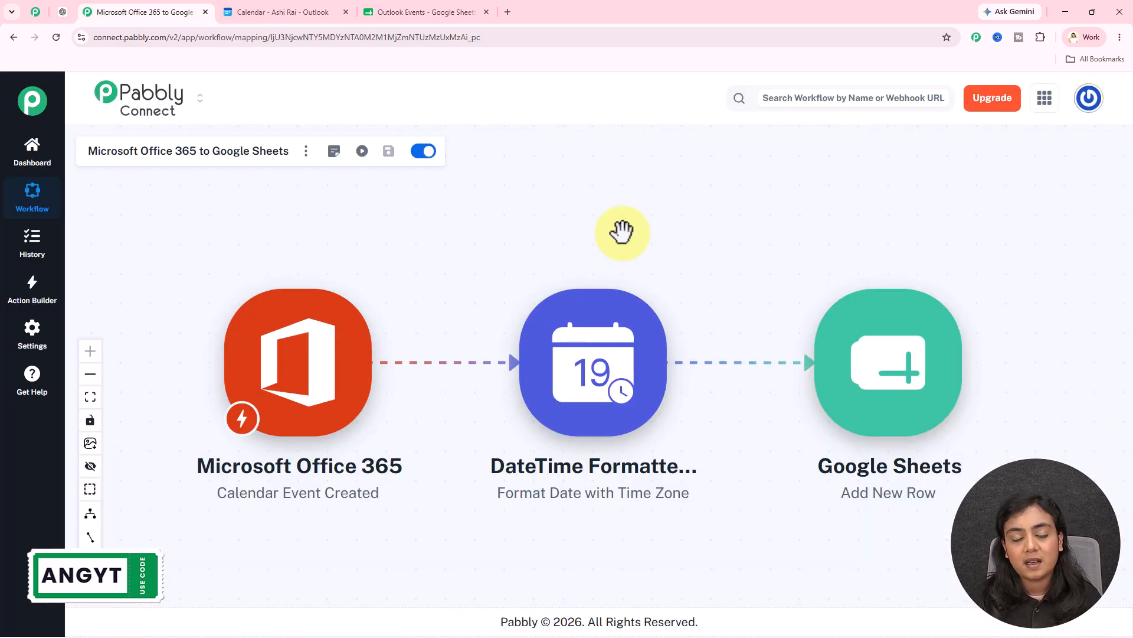